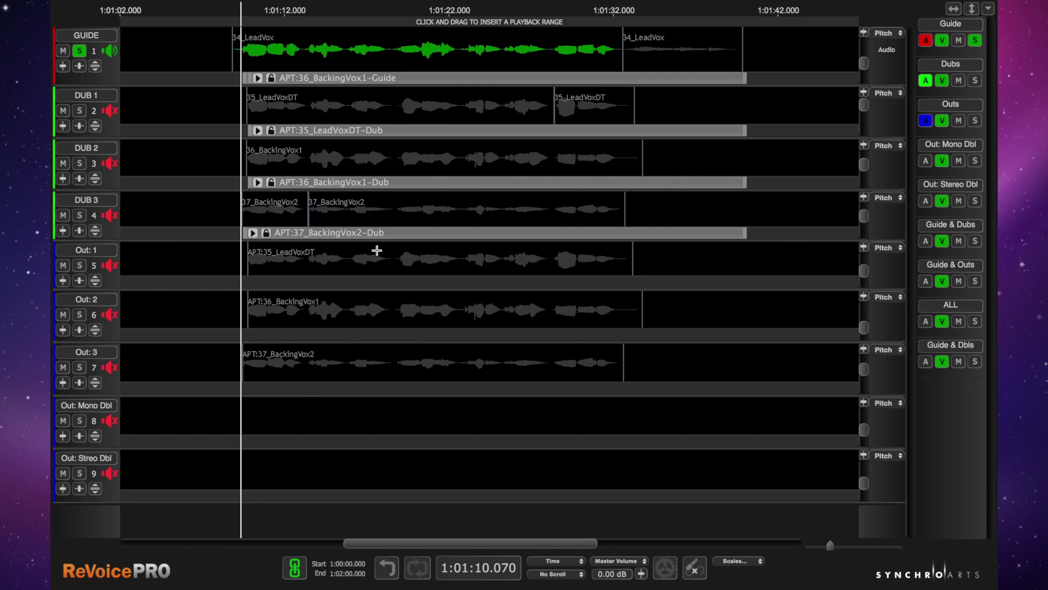
- Select the APT:37_BackingVox2 clip on the Out: 3 track to show its guide and DUB 3 pitch curves
left_click(331, 363)
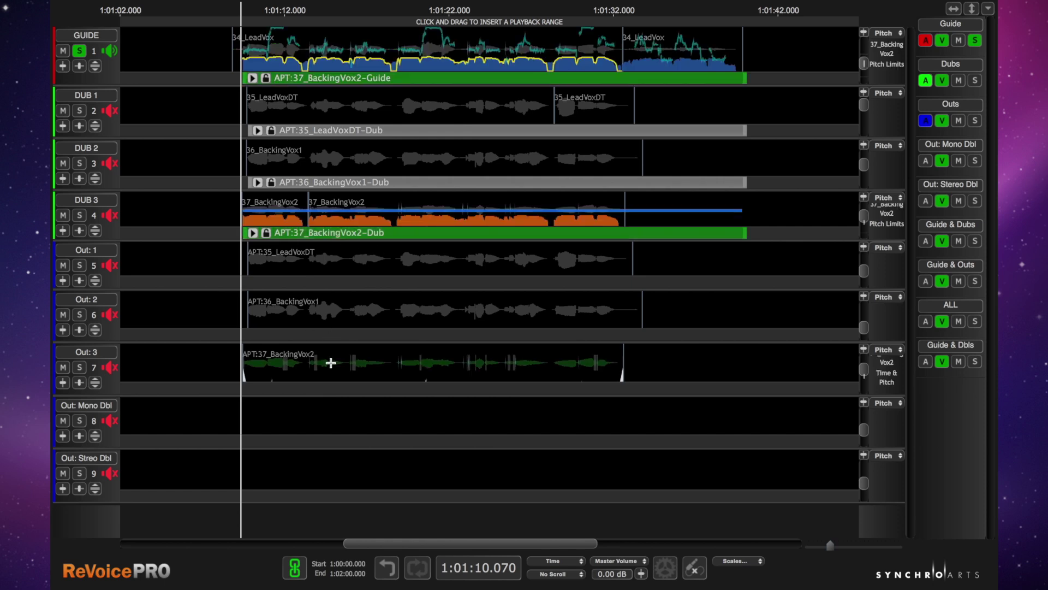
- Switch the GUIDE track to Edit Audio mode and select the first 34_LeadVox clip
right_click(400, 50)
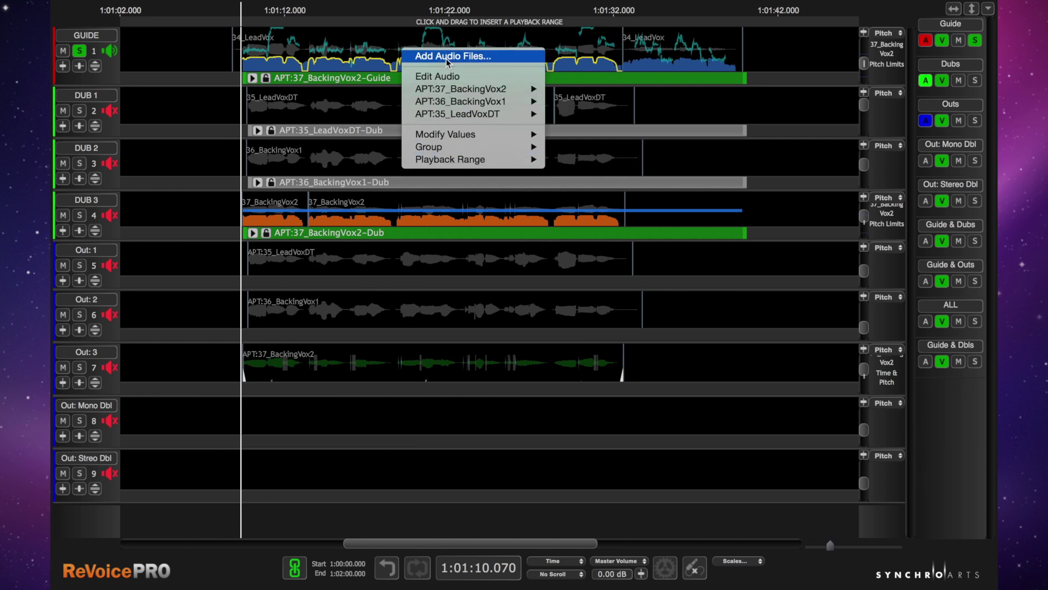
left_click(376, 42)
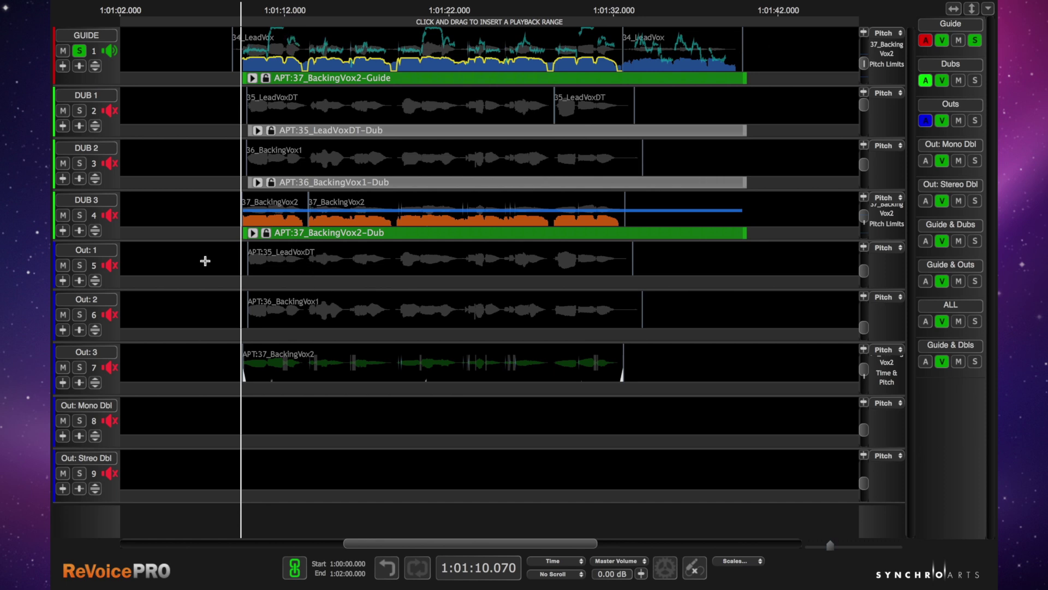
right_click(304, 58)
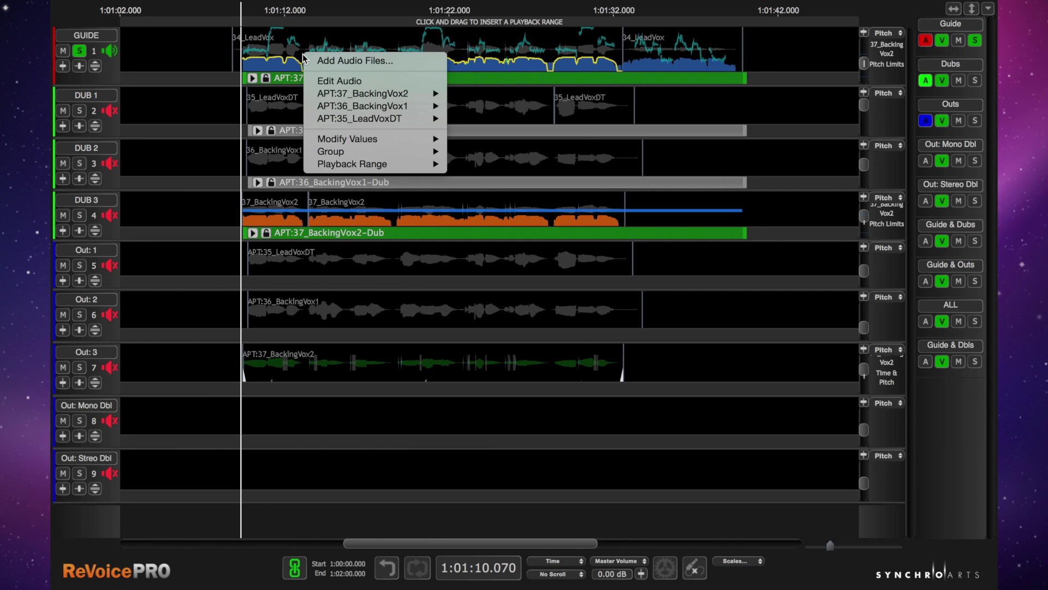
left_click(335, 82)
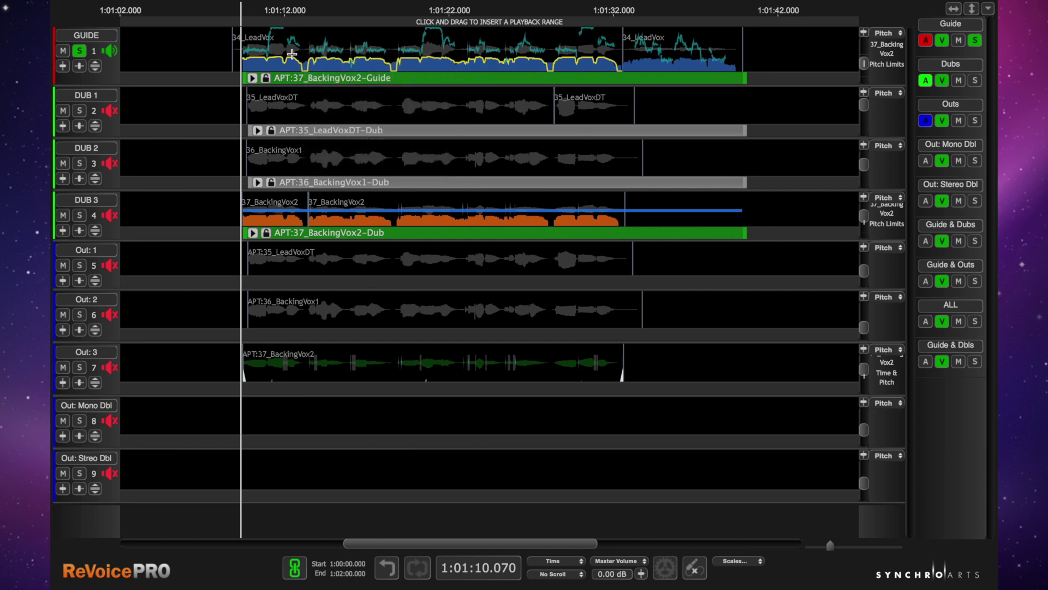
left_click(235, 57)
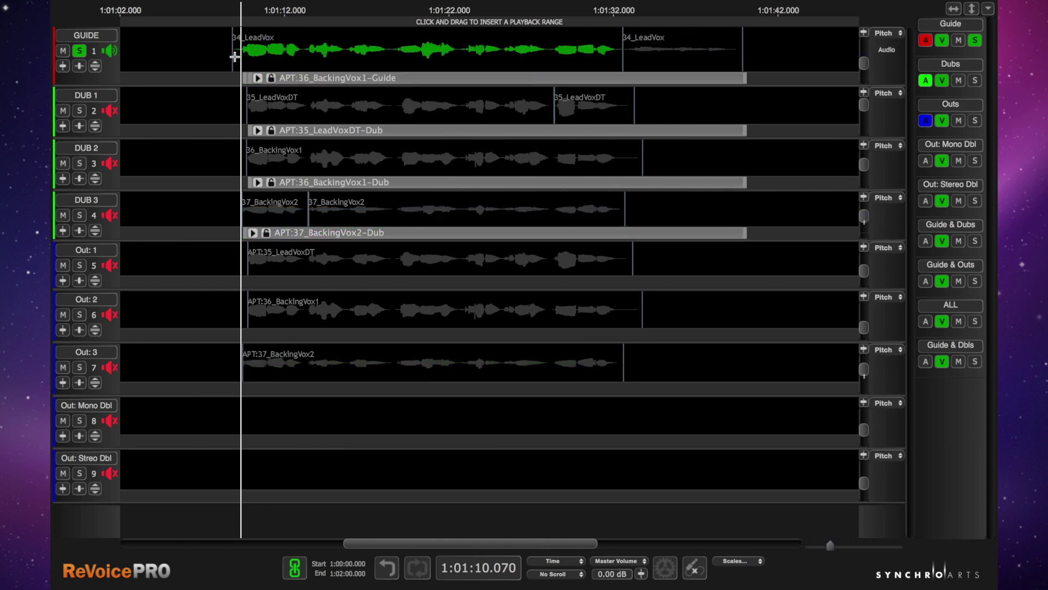
- Add the second 34_LeadVox clip, hide the Dubs and Outs tracks, and enlarge the GUIDE track
left_click(656, 55)
left_click(943, 80)
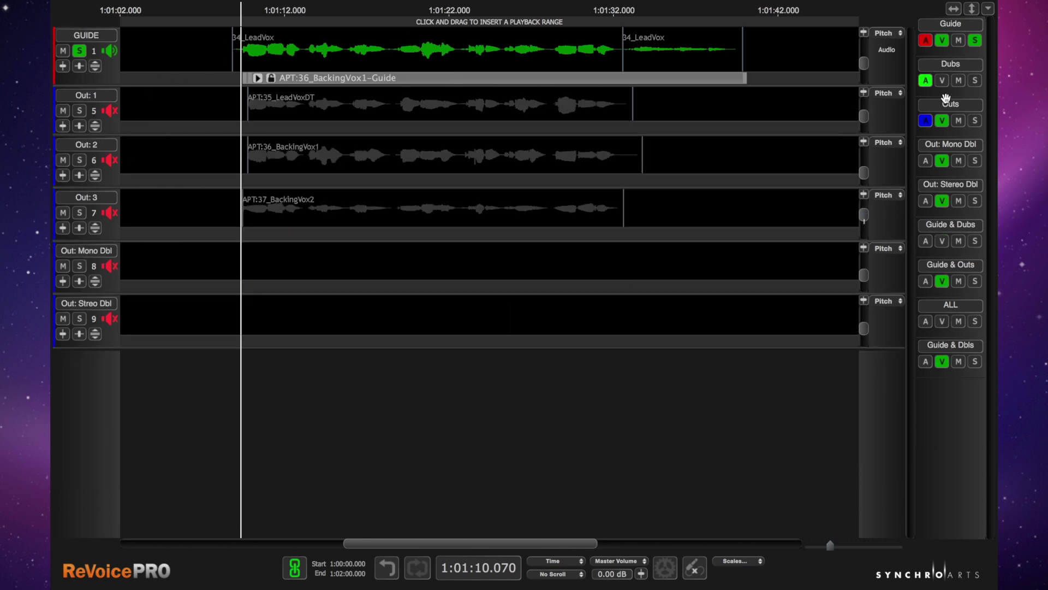
left_click(942, 120)
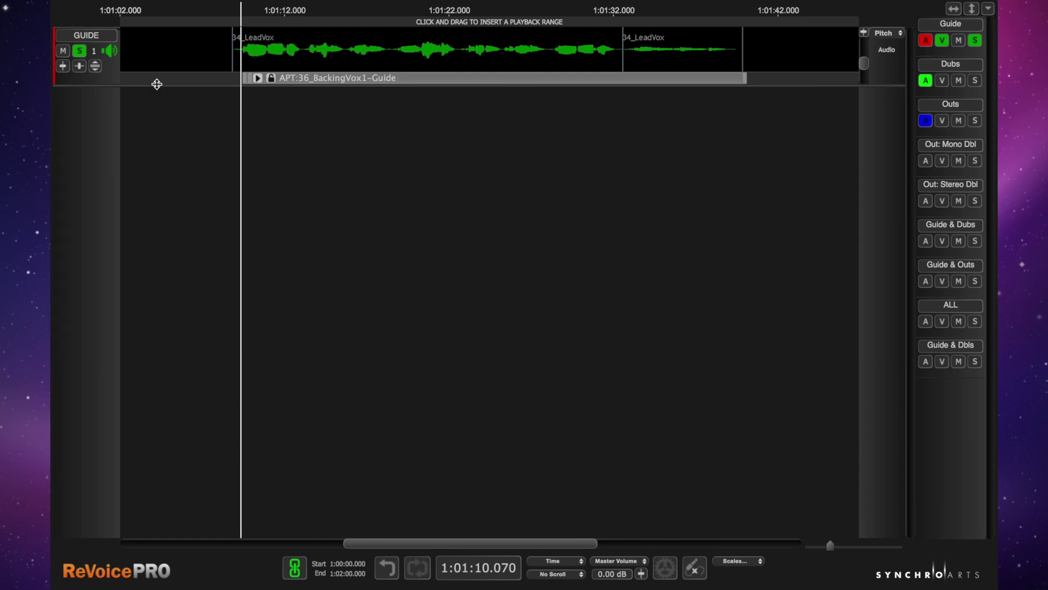
left_click_drag(157, 83, 185, 363)
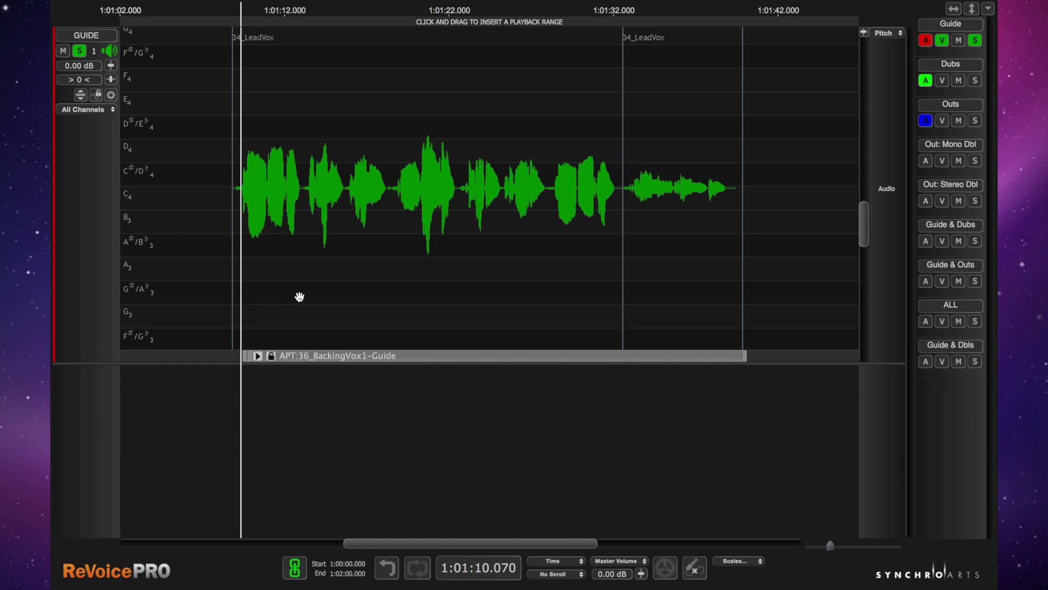
- Maximise the GUIDE lane and convert the selected LeadVox clips into warp regions
left_click(81, 95)
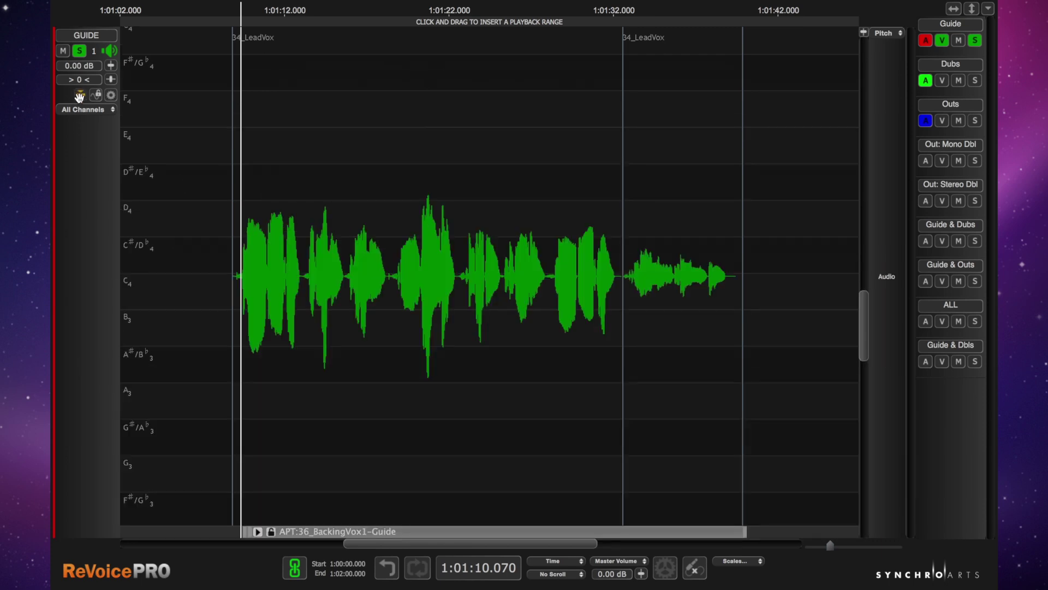
left_click(79, 96)
left_click(79, 96)
right_click(480, 251)
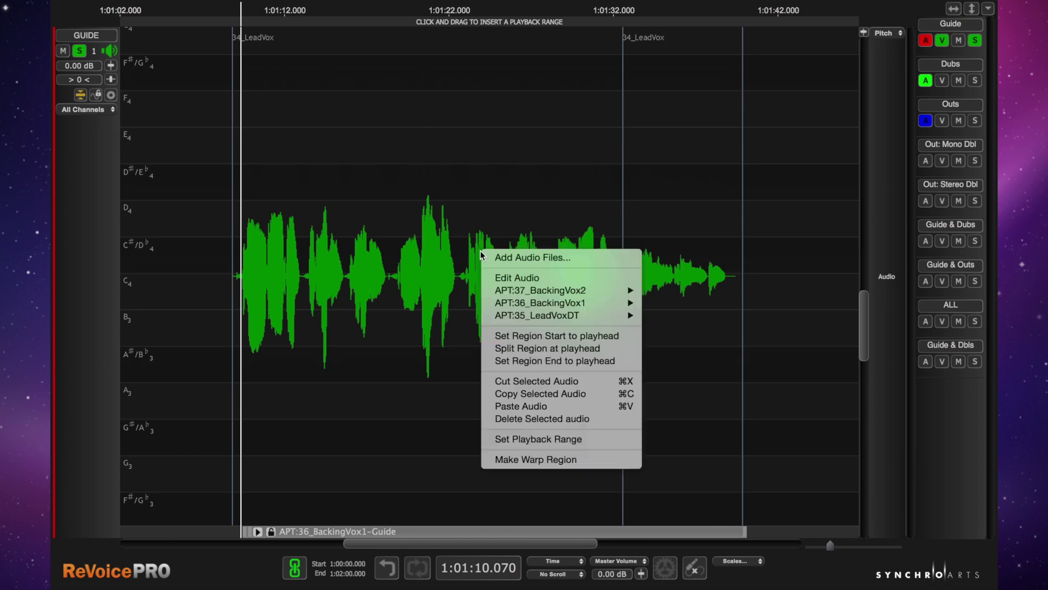
left_click(544, 460)
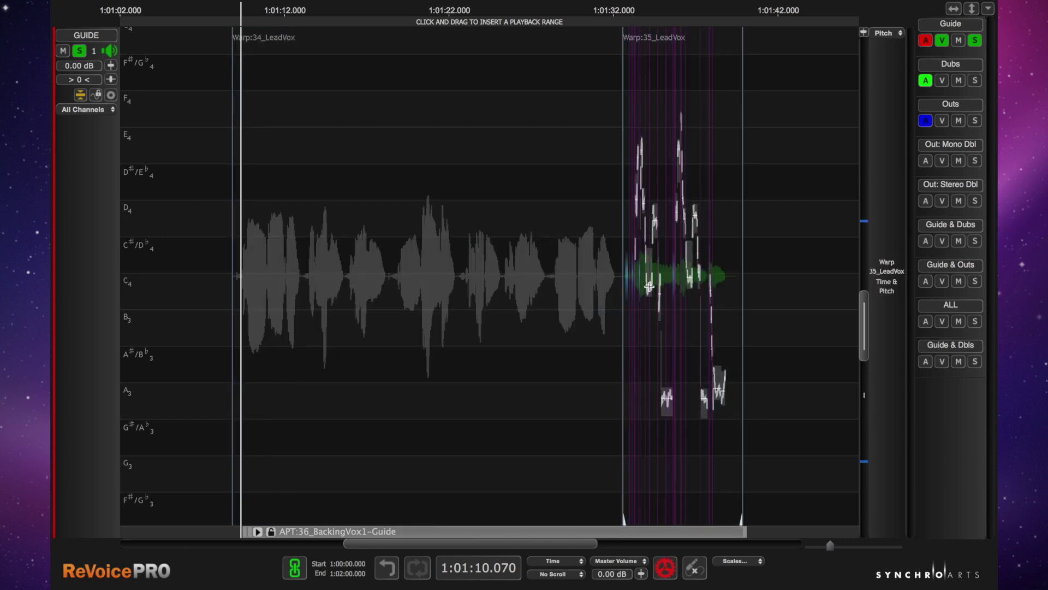
- View the notes of Warp:34_LeadVox and Warp:35_LeadVox, ending on Warp:34
left_click(554, 276)
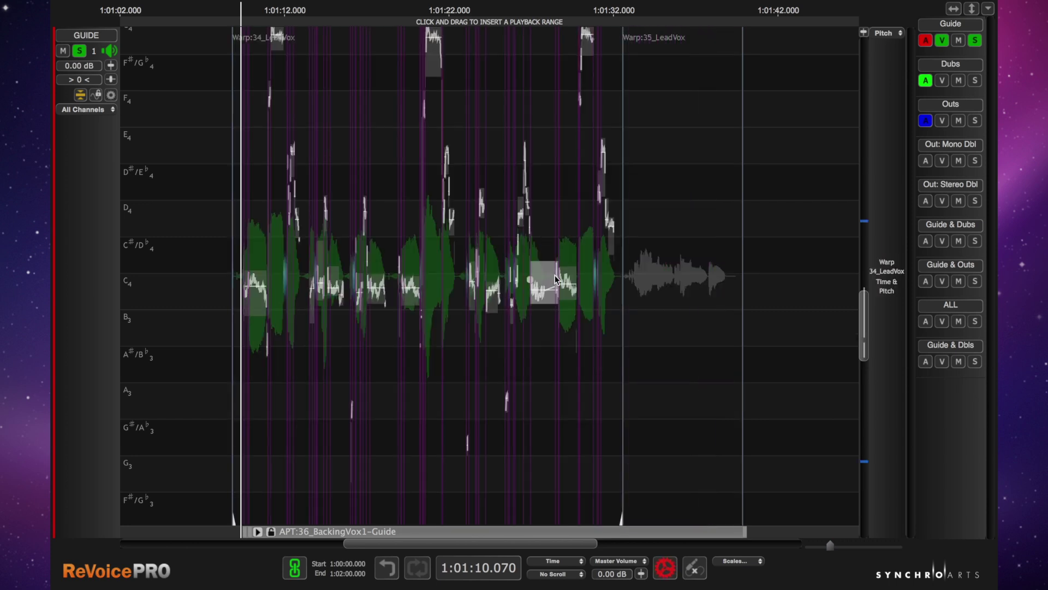
left_click(679, 270)
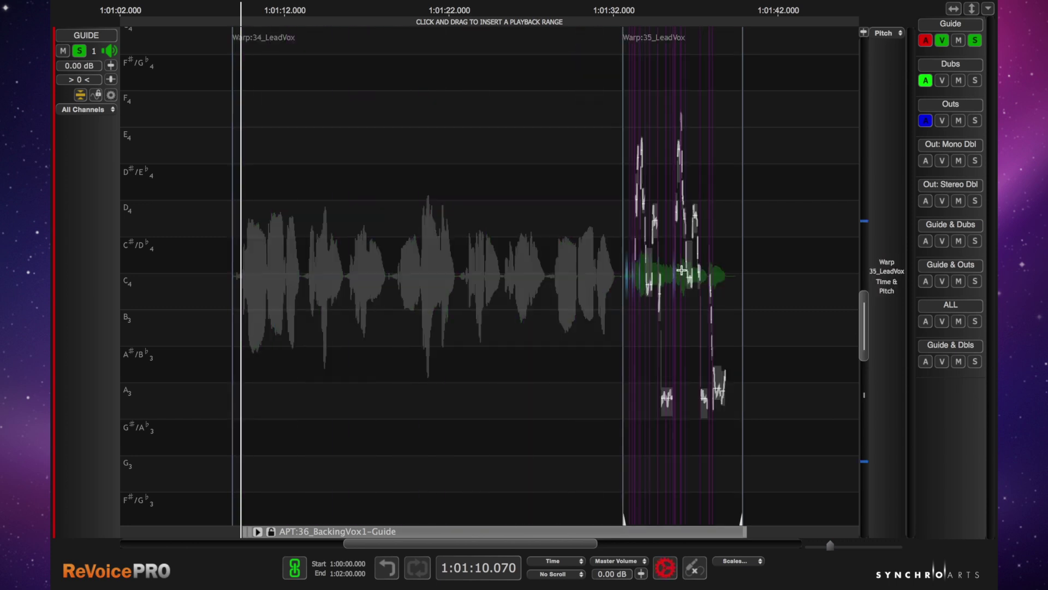
left_click(460, 256)
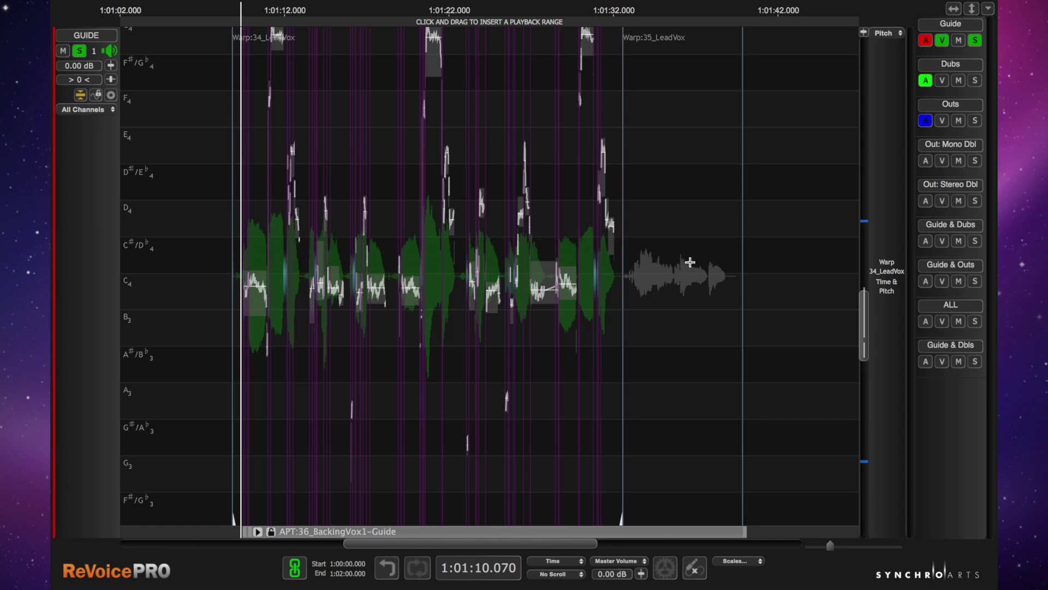
scroll(681, 321, "up", 5)
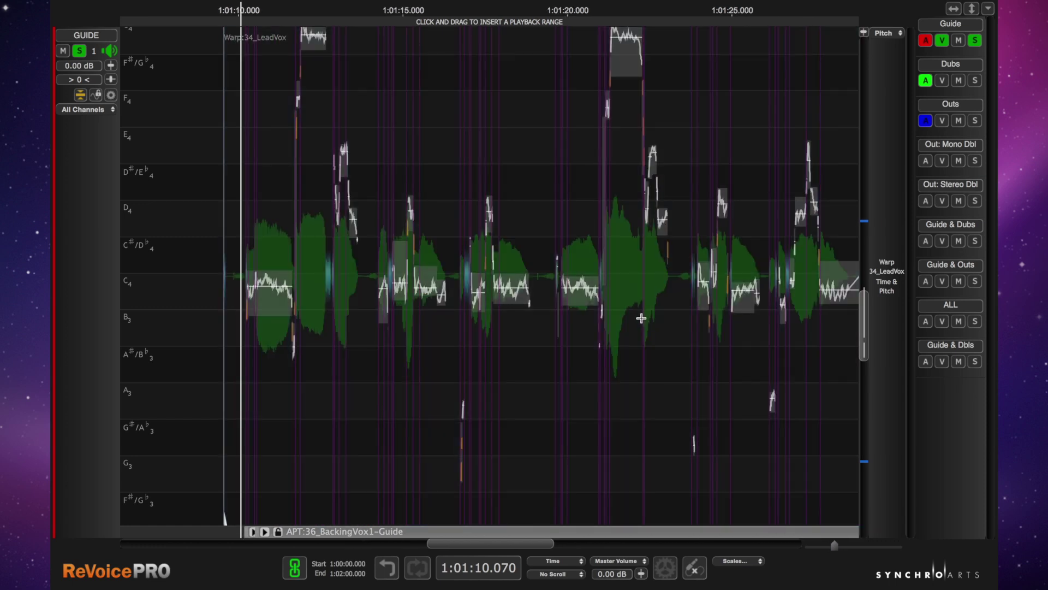
scroll(632, 316, "up", 4)
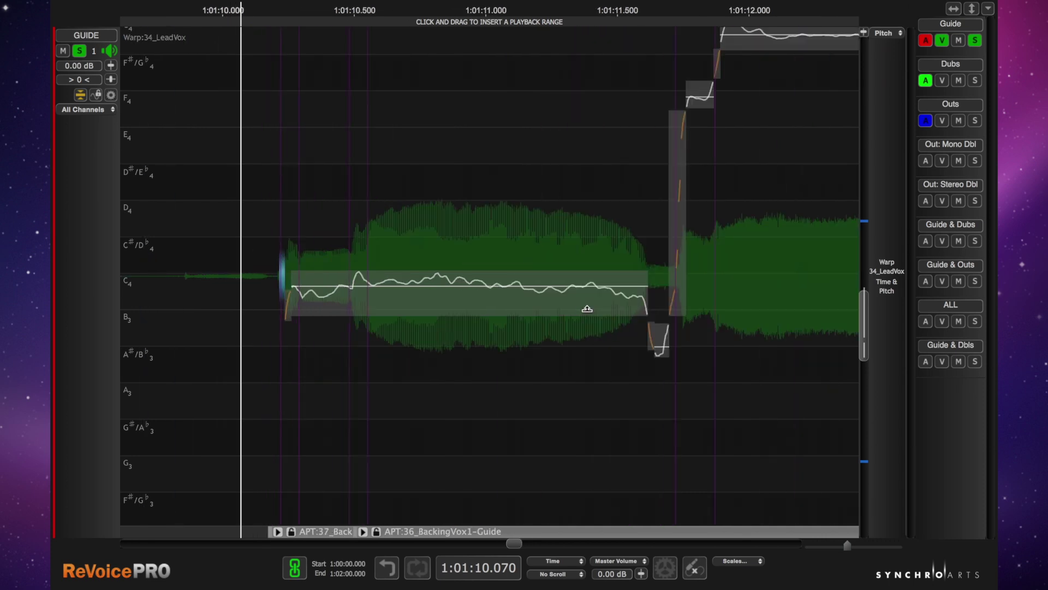
left_click(437, 297)
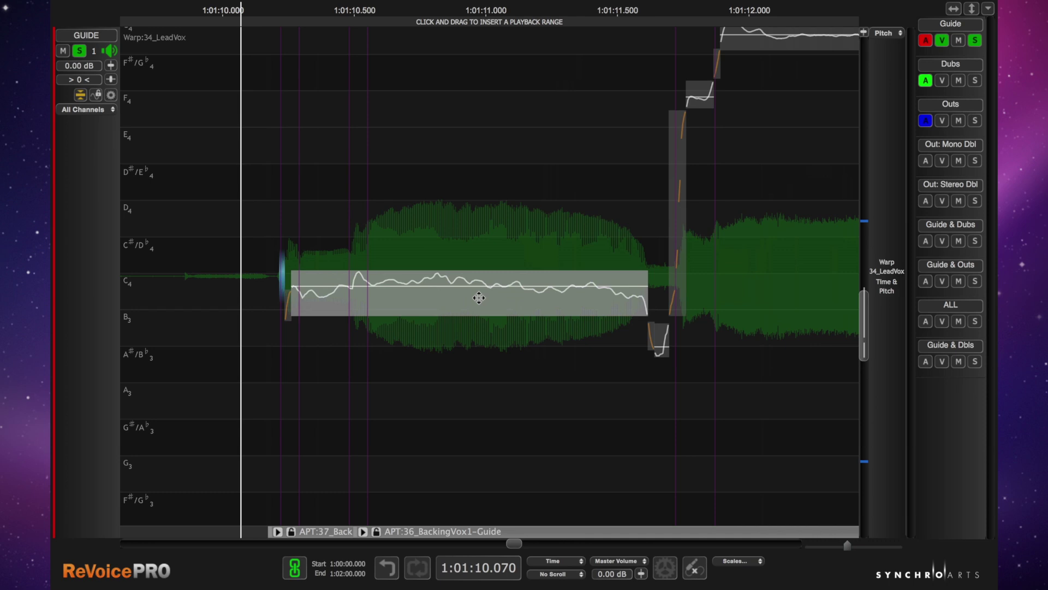
left_click_drag(479, 298, 475, 156)
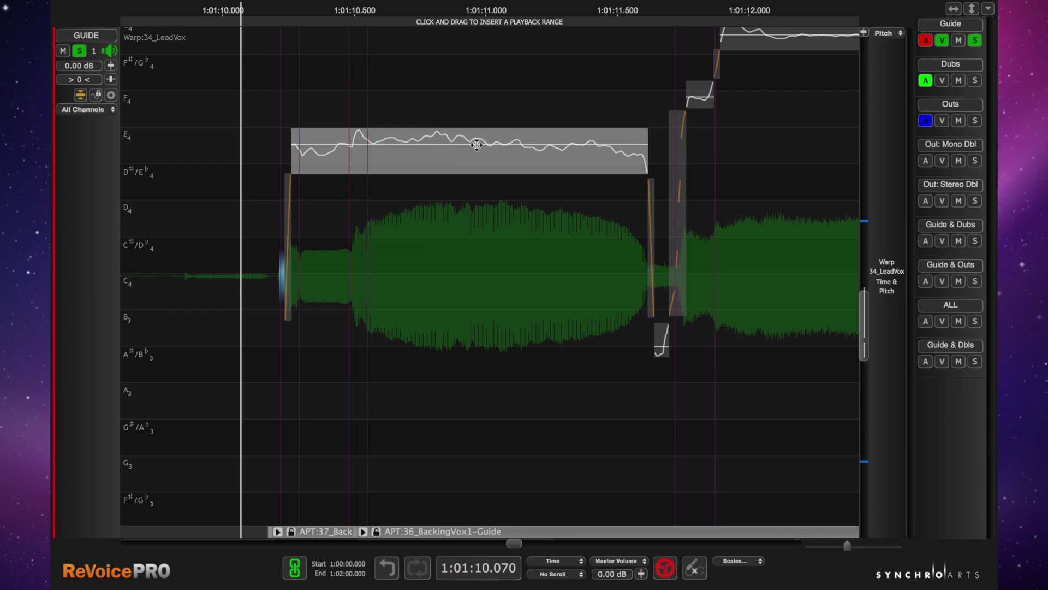
key("super+z")
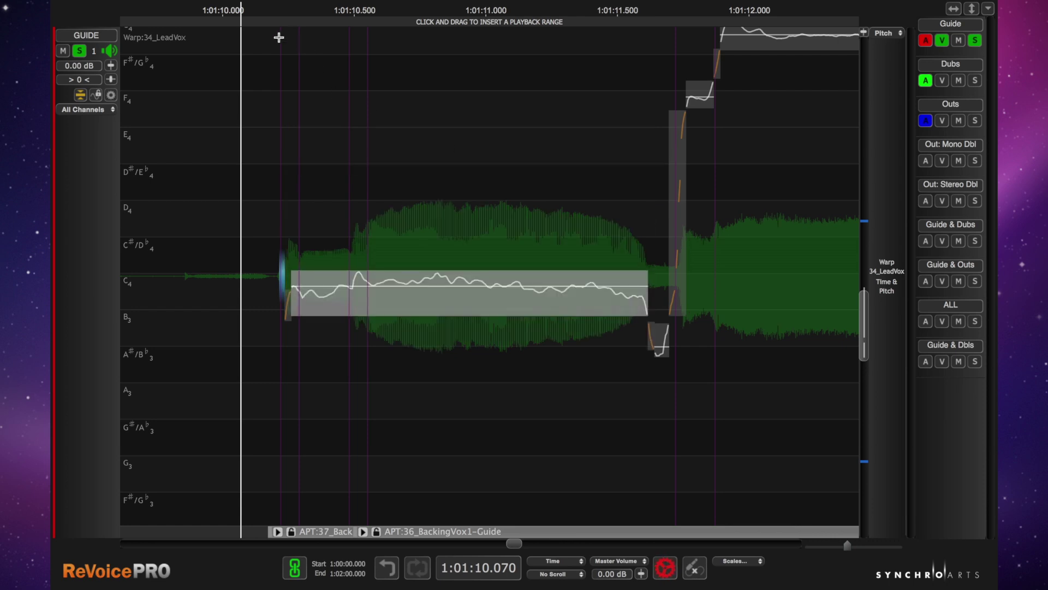
left_click(129, 5)
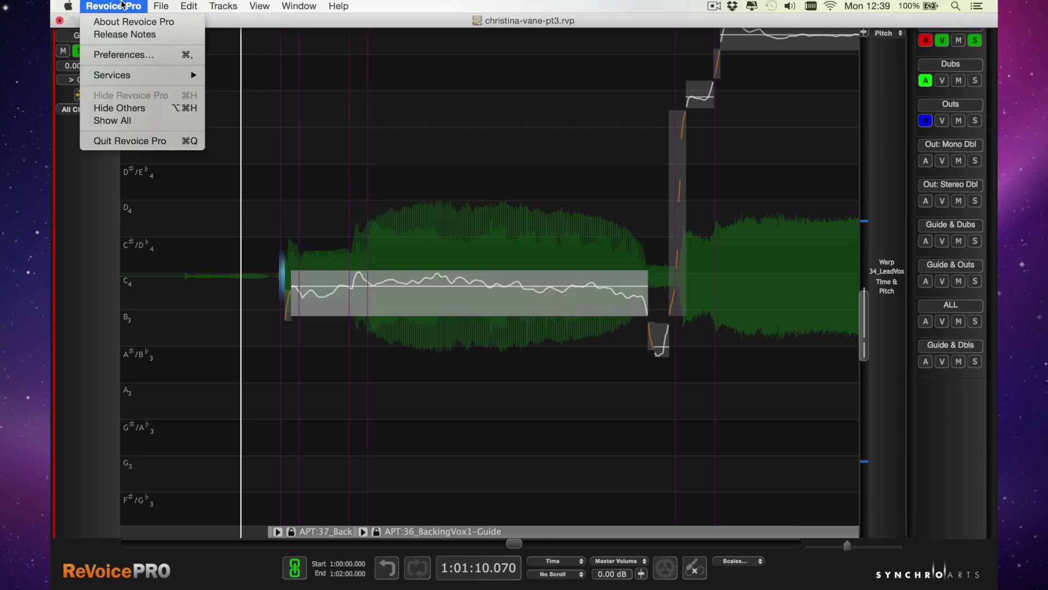
left_click(125, 55)
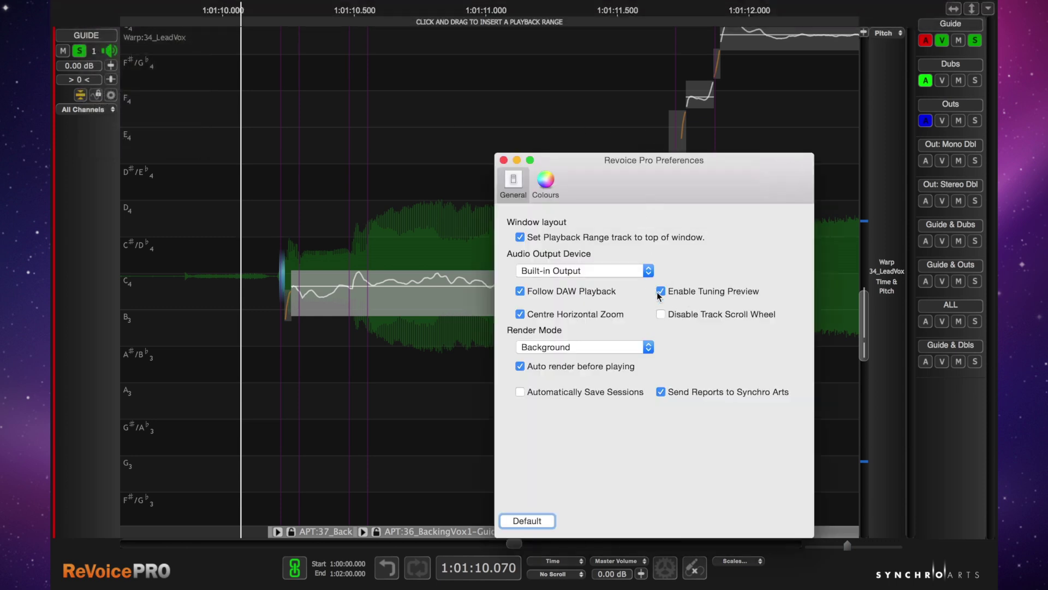
left_click(503, 160)
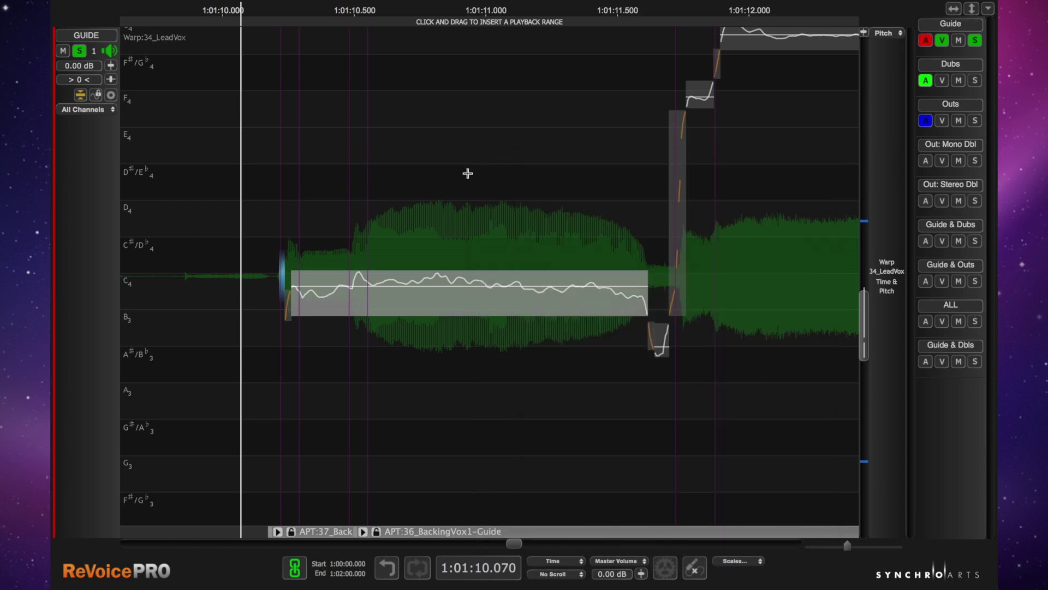
- Scroll to the notes near 1:01:12.2 and magnify them with the vertical Pitch zoom slider
scroll(468, 173, "down", 3)
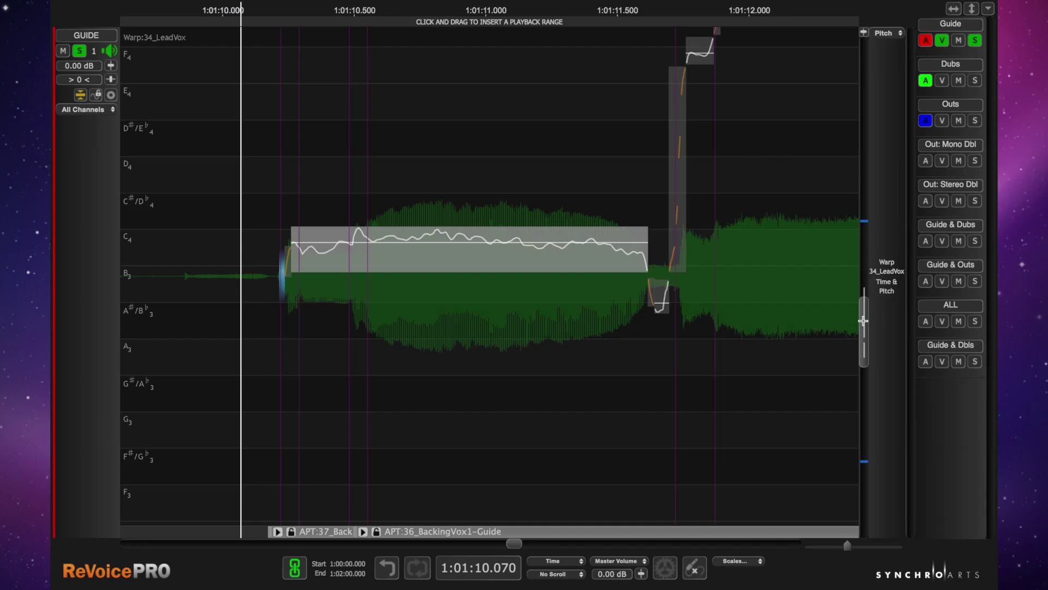
mouse_move(863, 320)
left_mouse_down()
mouse_move(862, 220)
mouse_move(866, 314)
left_mouse_up()
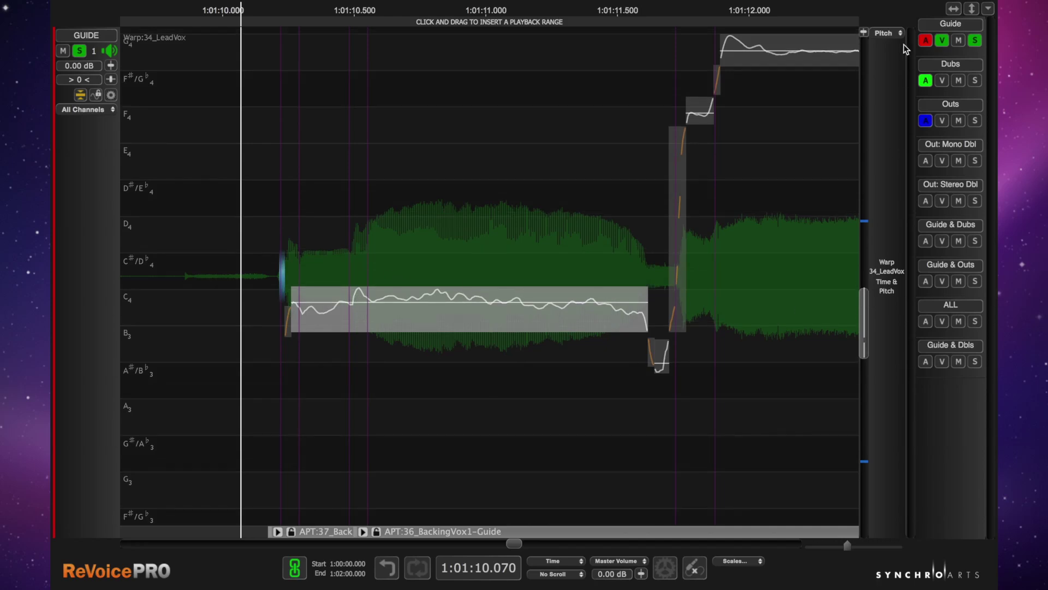
left_click(864, 32)
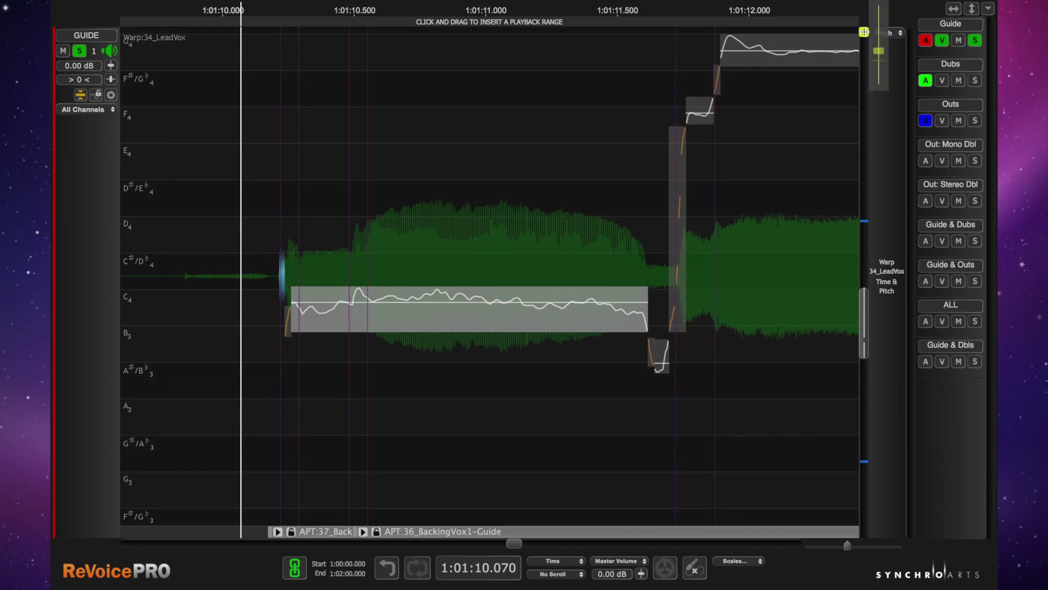
mouse_move(879, 51)
left_mouse_down()
mouse_move(879, 33)
mouse_move(879, 82)
mouse_move(879, 43)
mouse_move(880, 72)
mouse_move(878, 52)
left_mouse_up()
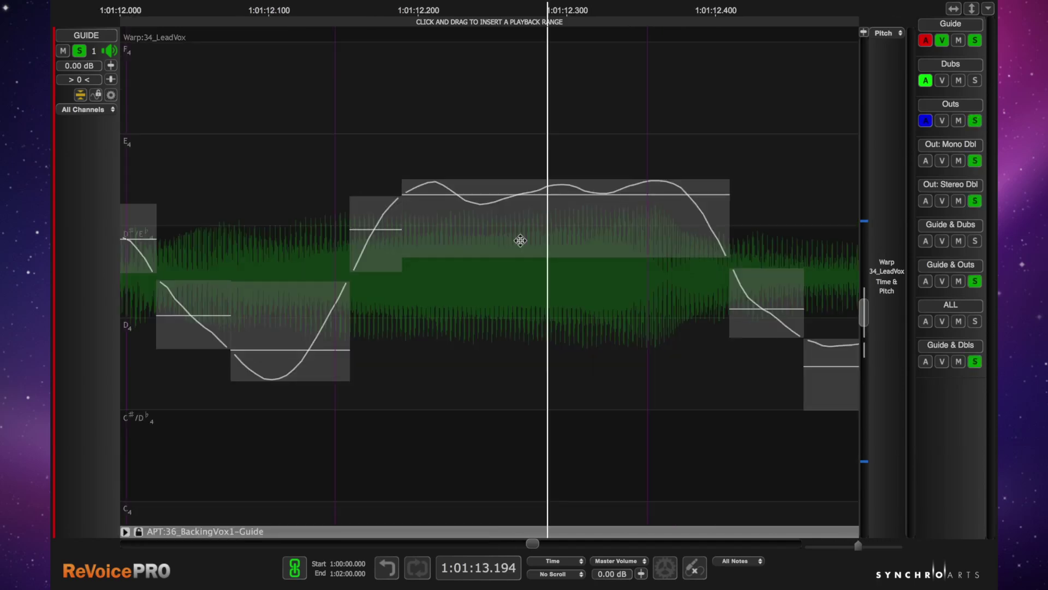
left_click(551, 224)
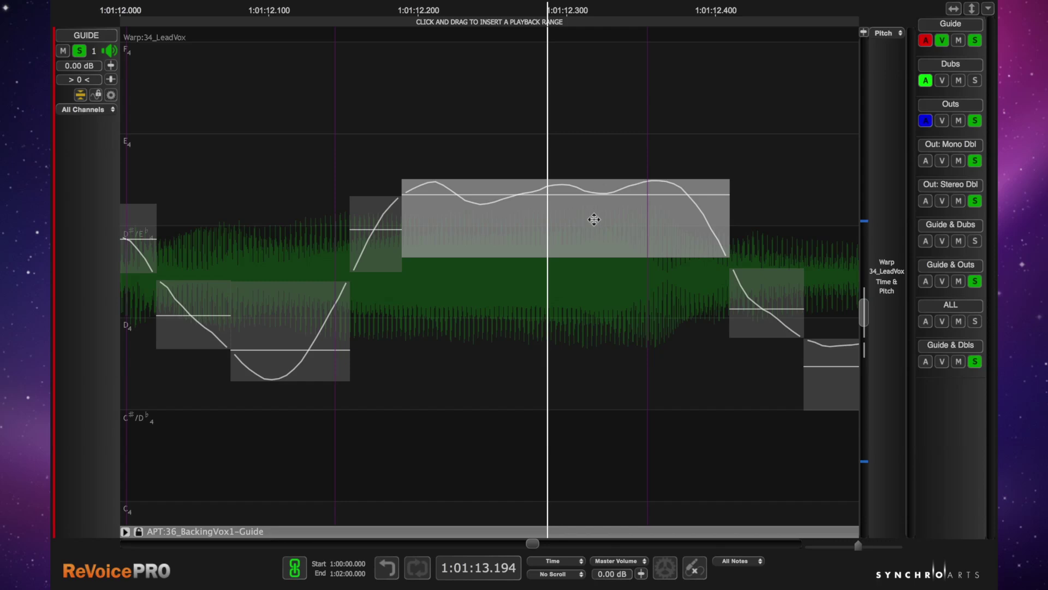
mouse_move(594, 219)
left_mouse_down()
mouse_move(597, 143)
mouse_move(597, 224)
left_mouse_up()
left_click(112, 5)
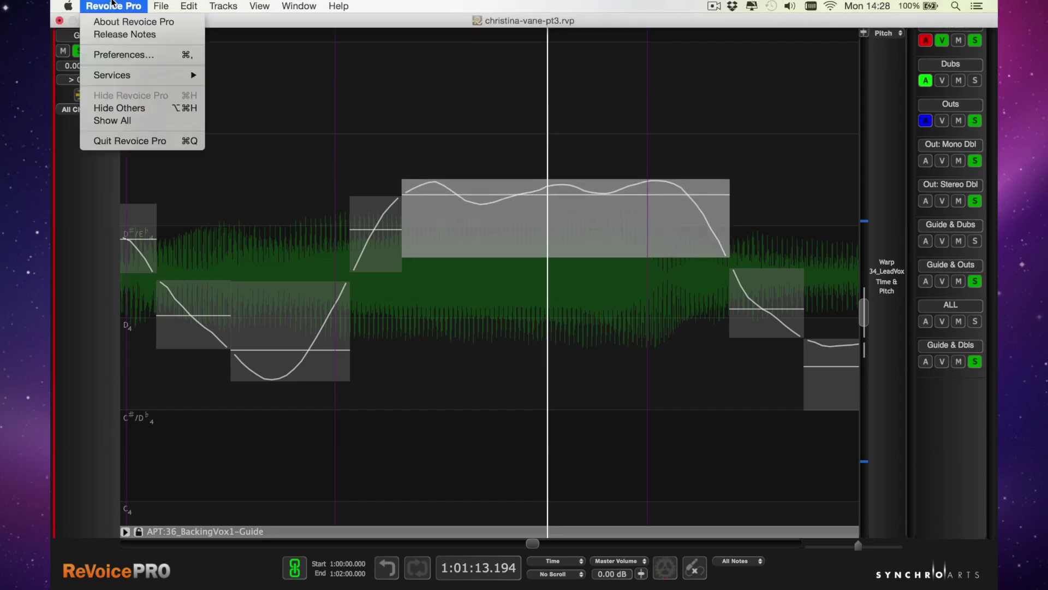
left_click(127, 55)
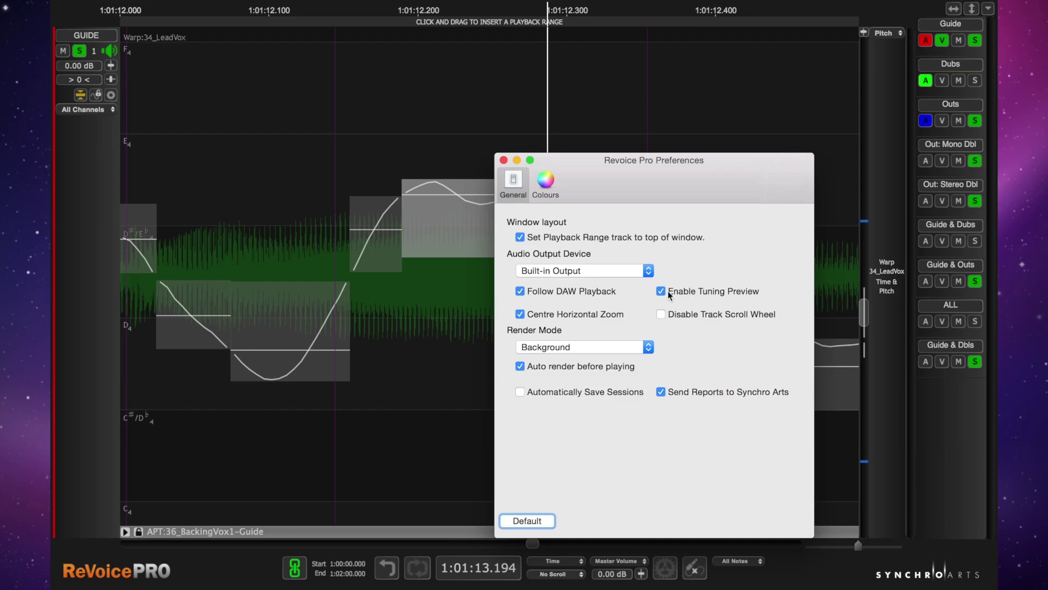
left_click(503, 160)
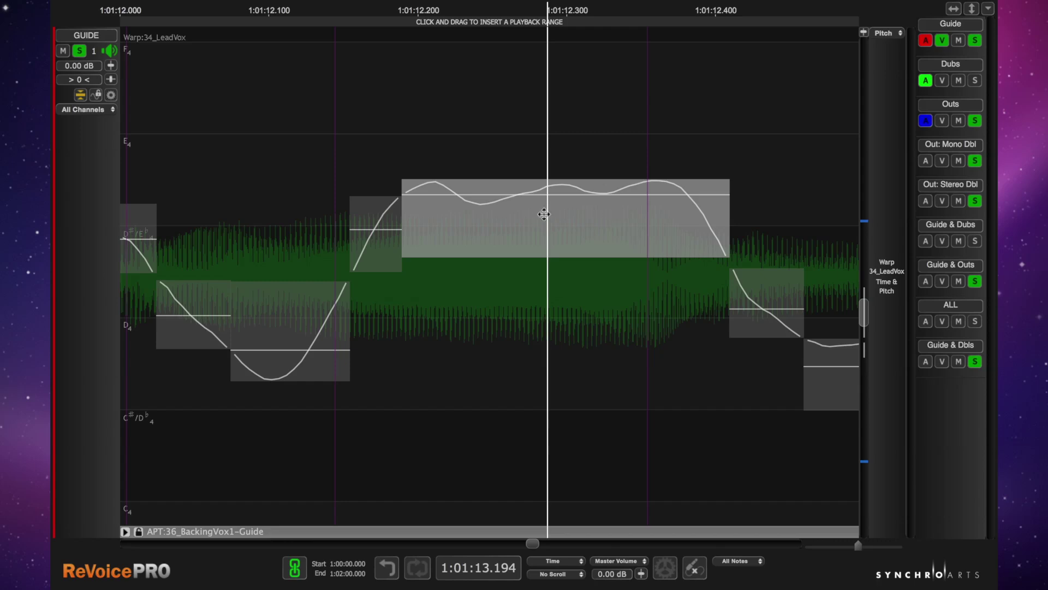
mouse_move(601, 213)
left_mouse_down()
mouse_move(601, 136)
mouse_move(604, 301)
mouse_move(596, 222)
left_mouse_up()
mouse_move(576, 187)
left_mouse_down()
mouse_move(573, 238)
mouse_move(578, 187)
left_mouse_up()
left_click_drag(721, 216, 678, 214)
left_click_drag(731, 213, 699, 214)
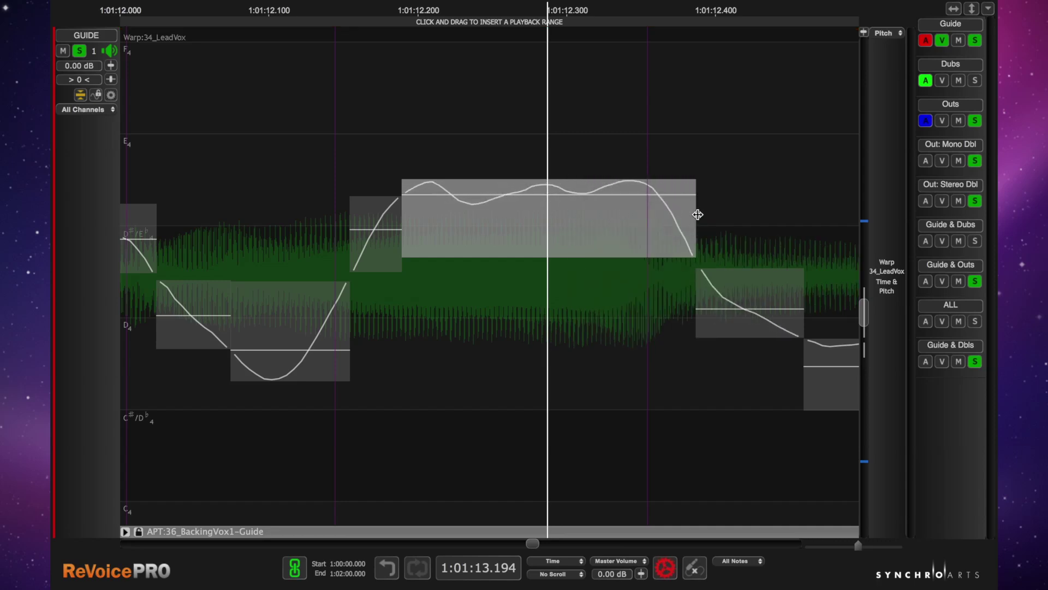
key("super+z")
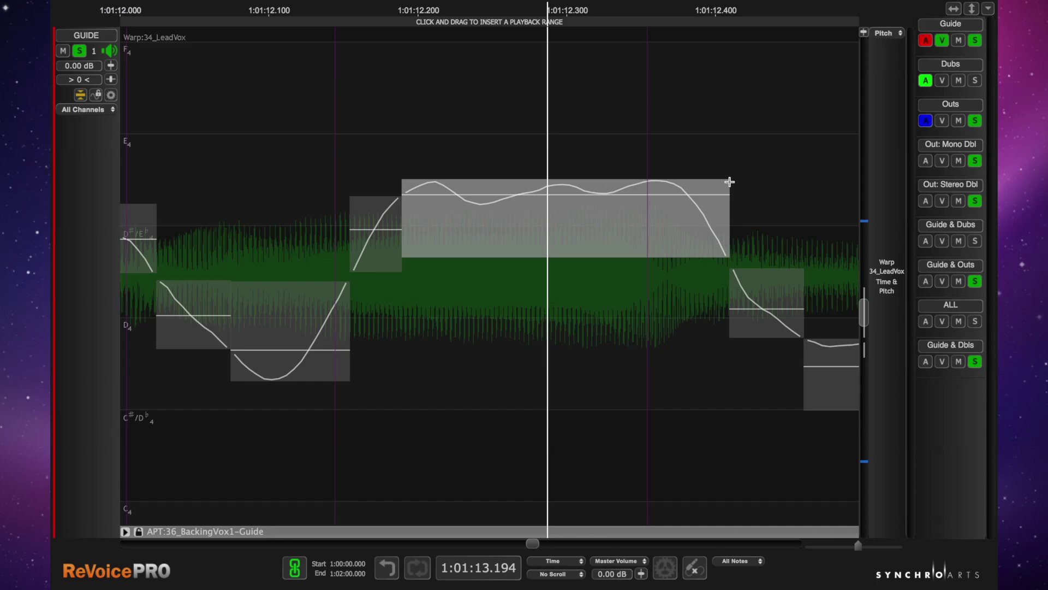
left_click_drag(728, 179, 697, 195)
key("super+z")
left_click(954, 10)
left_click_drag(729, 211, 661, 210)
- Slope the long note's pitch downward and lower three neighbouring notes to about C#4
key("shift")
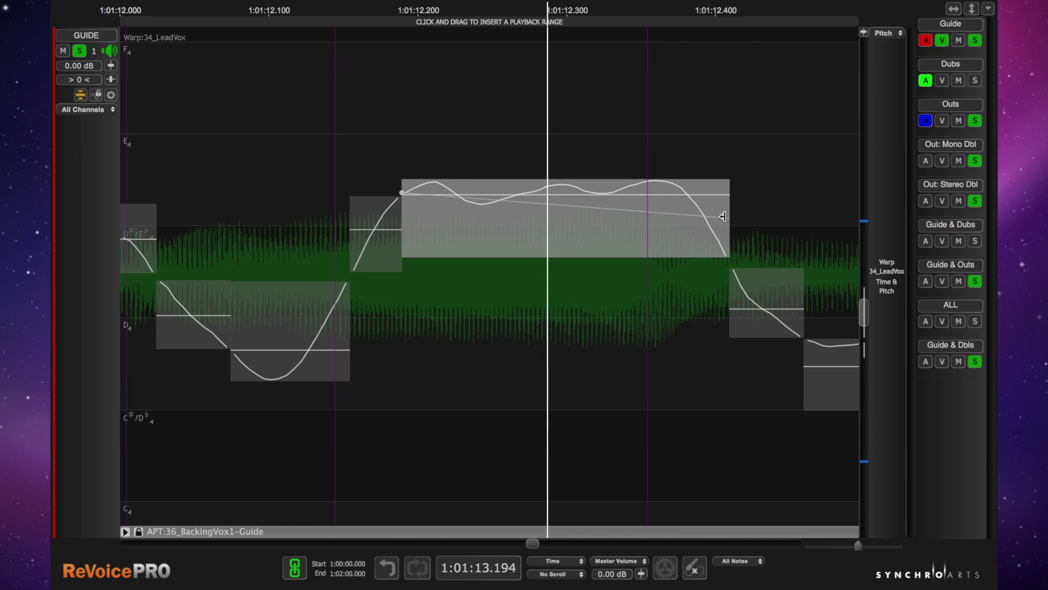
mouse_move(722, 217)
left_mouse_down()
mouse_move(722, 439)
mouse_move(712, 107)
mouse_move(711, 224)
left_mouse_up()
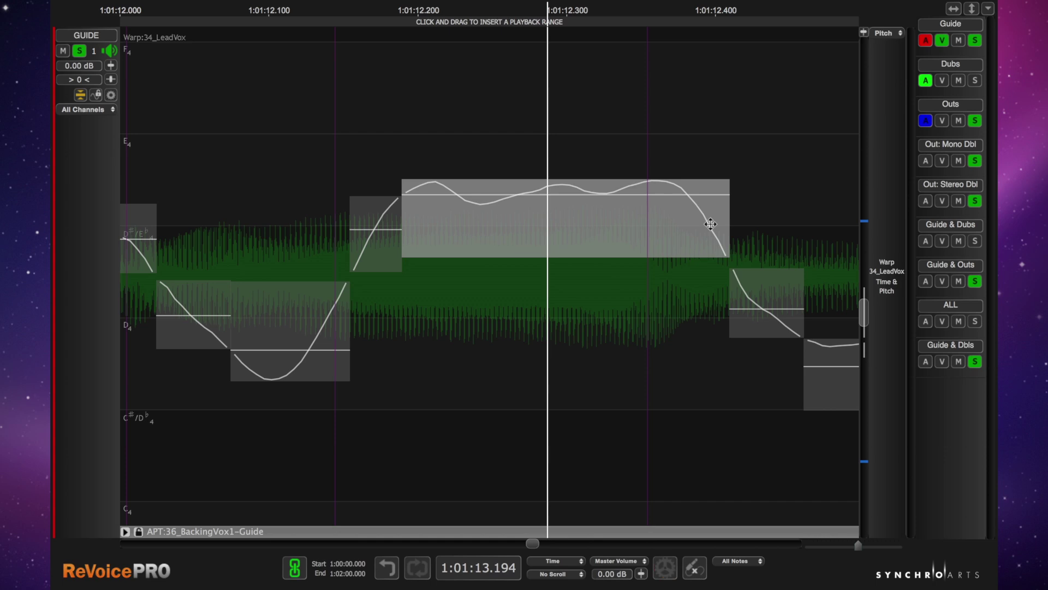
left_click_drag(244, 193, 493, 323)
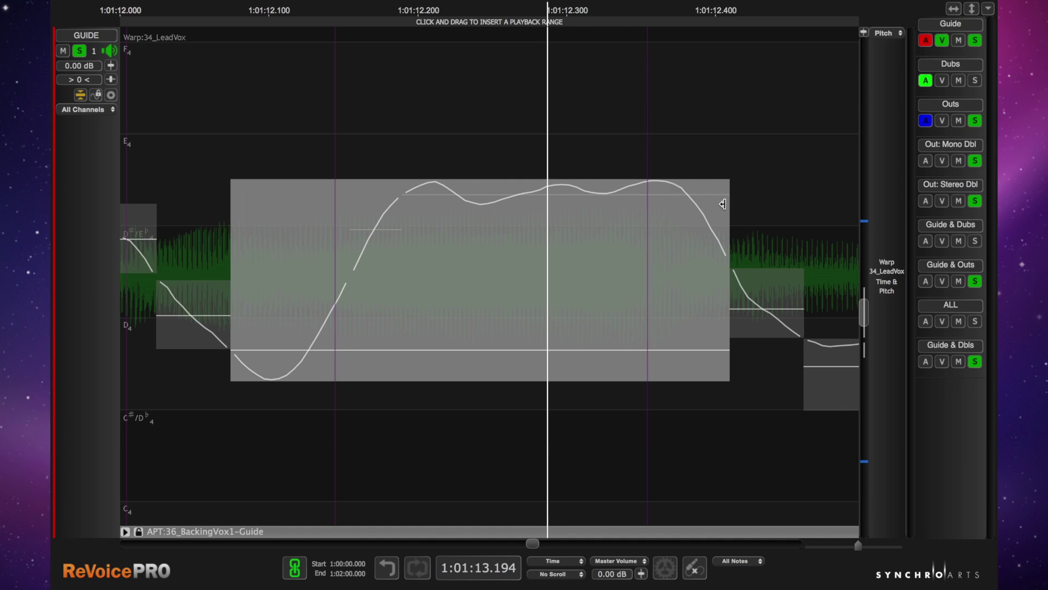
left_click_drag(722, 204, 704, 235)
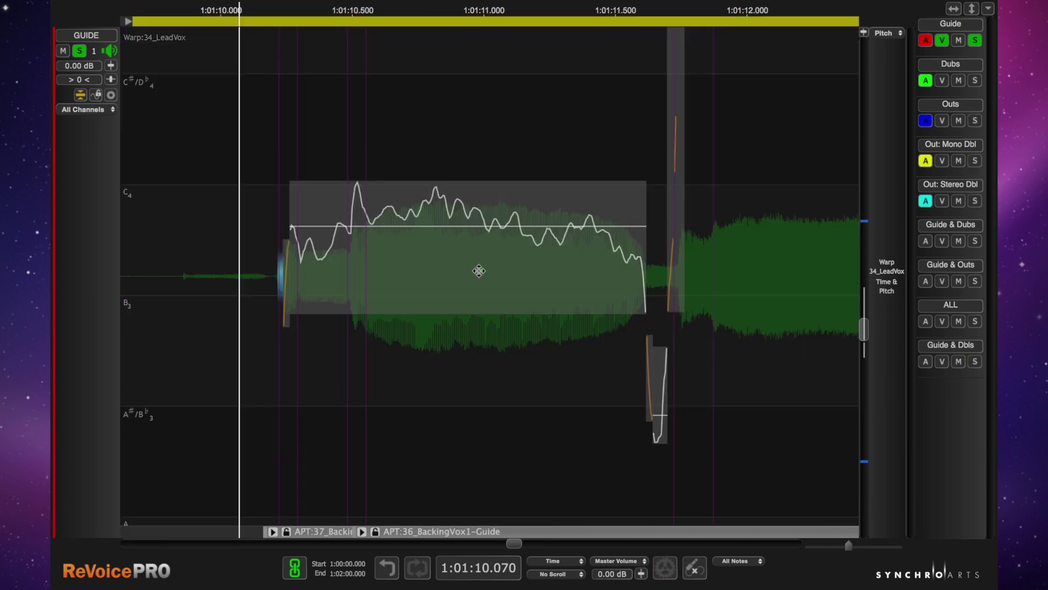
right_click(454, 145)
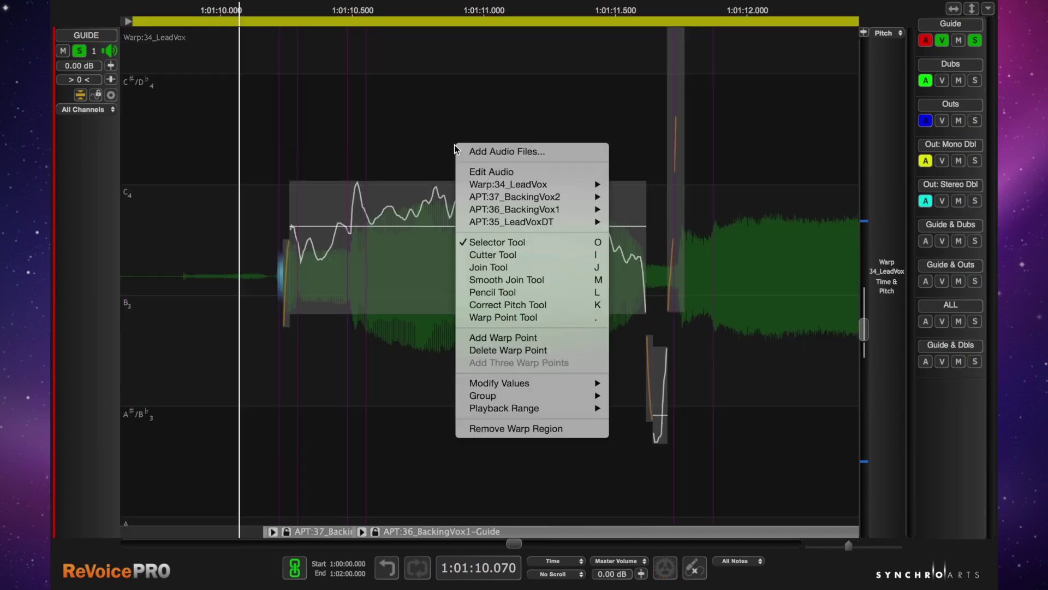
- Cut the long C4 note into two notes at 1:01:10.500 with the Cutter Tool
left_click(516, 256)
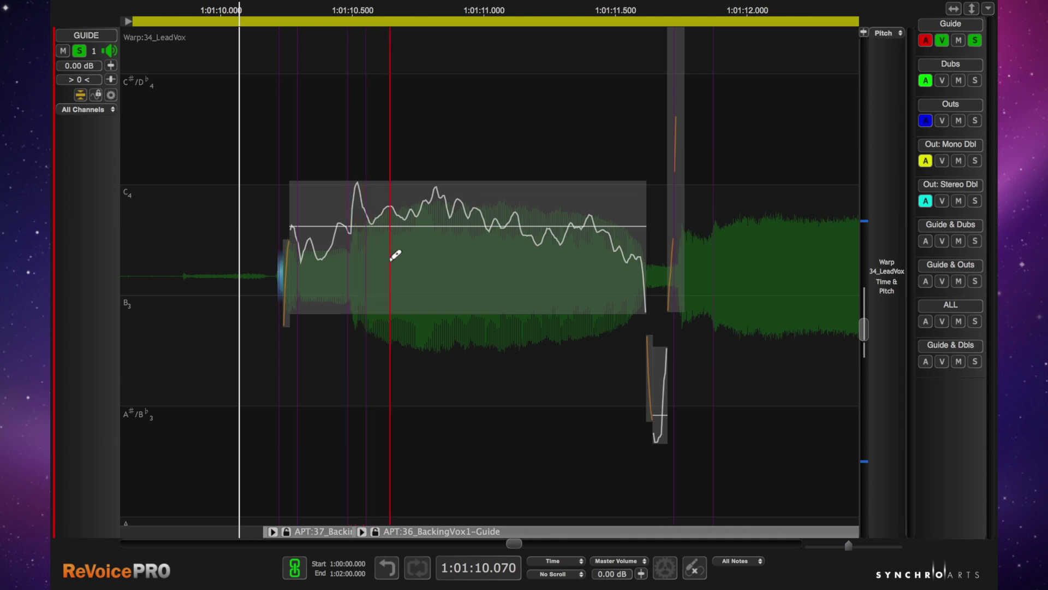
scroll(395, 254, "down", 2)
scroll(395, 254, "down", 4)
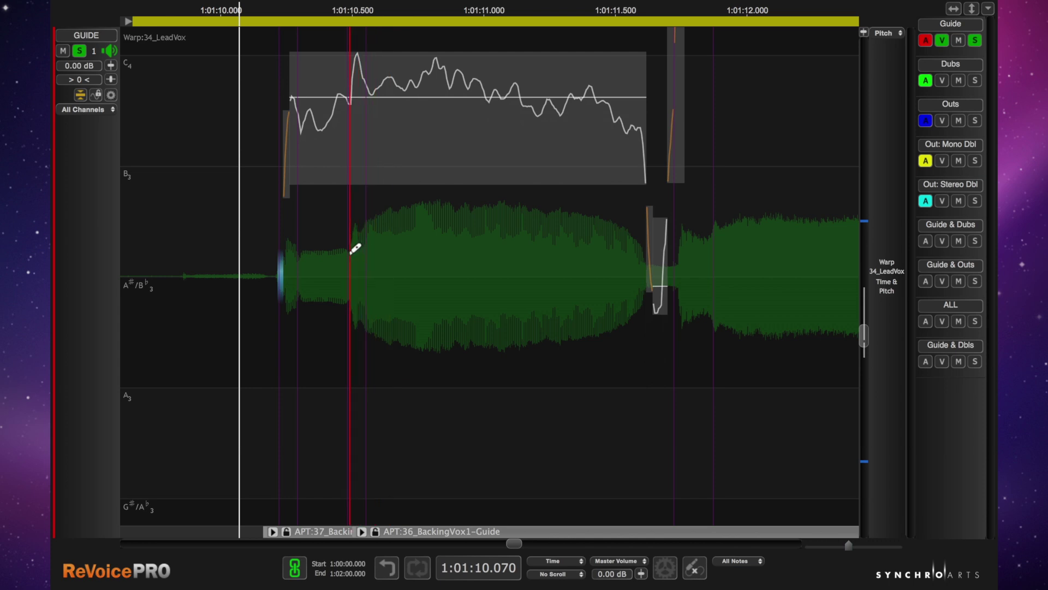
scroll(356, 248, "up", 8)
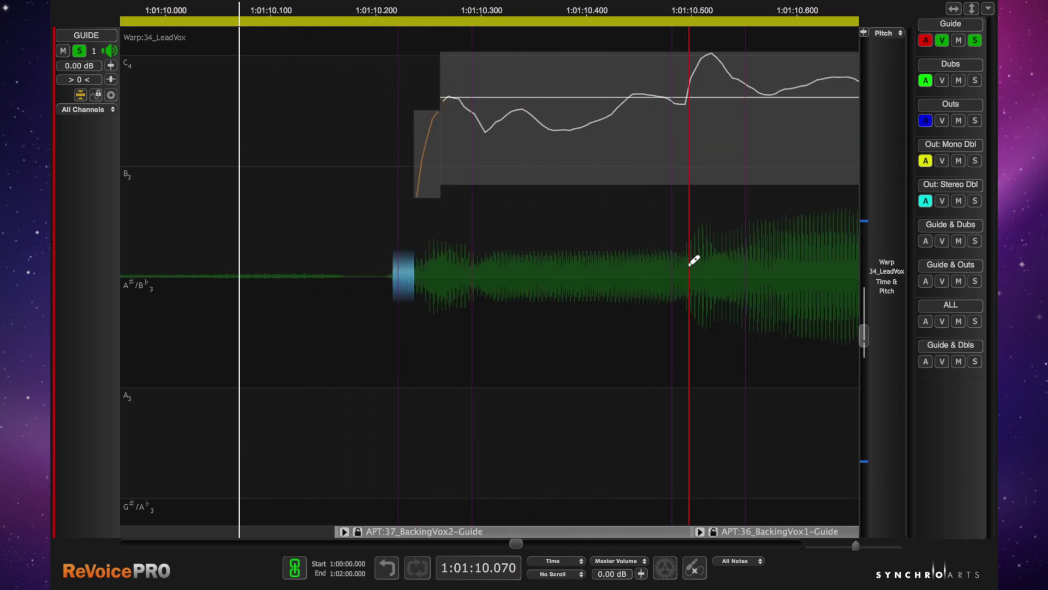
left_click(686, 255)
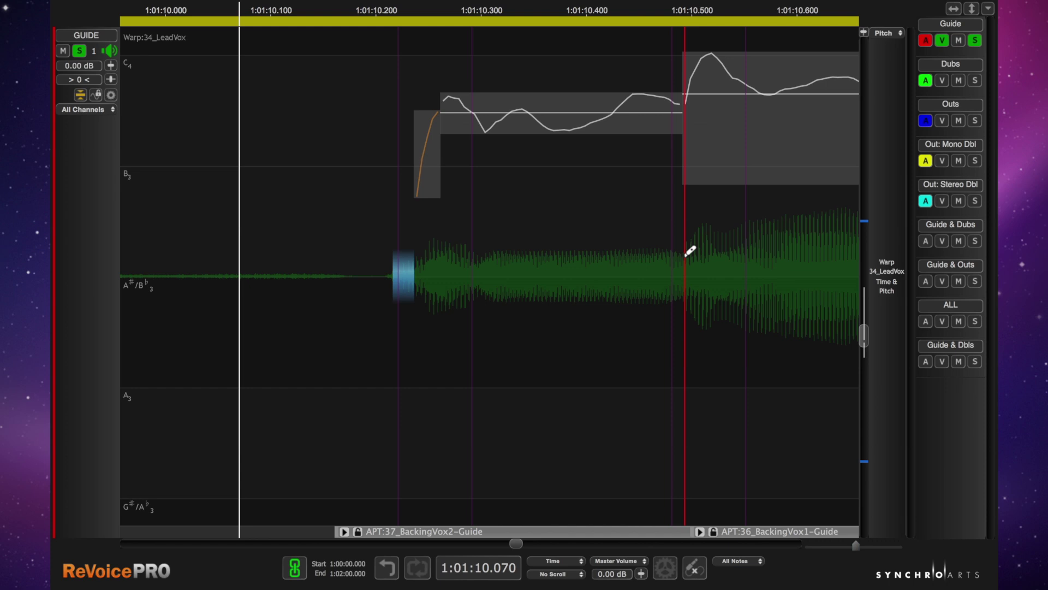
scroll(581, 185, "right", 1)
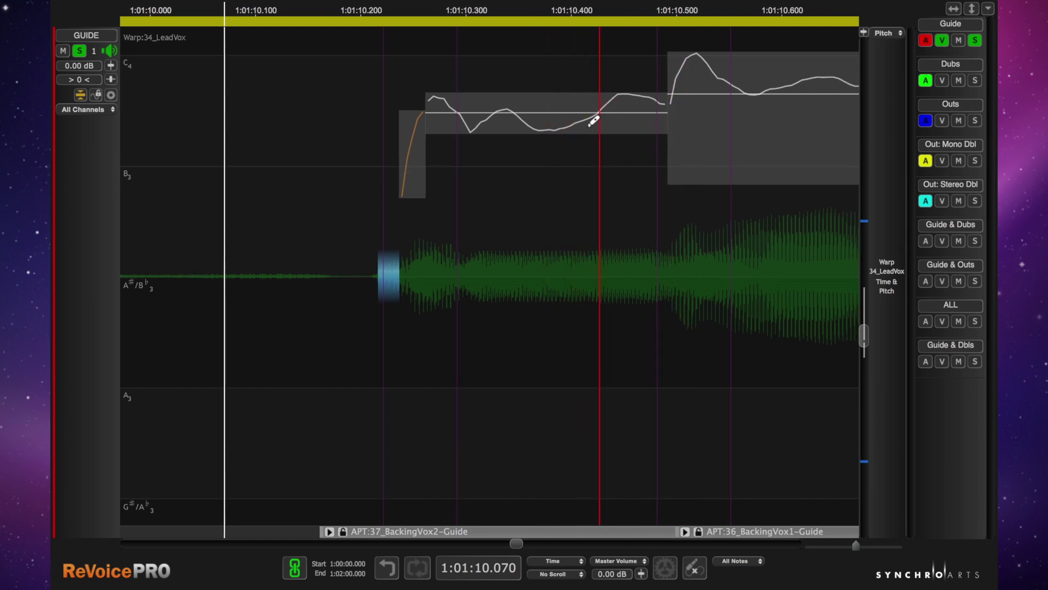
- Merge the two C4 halves back together at the split using the Join Tool
right_click(552, 133)
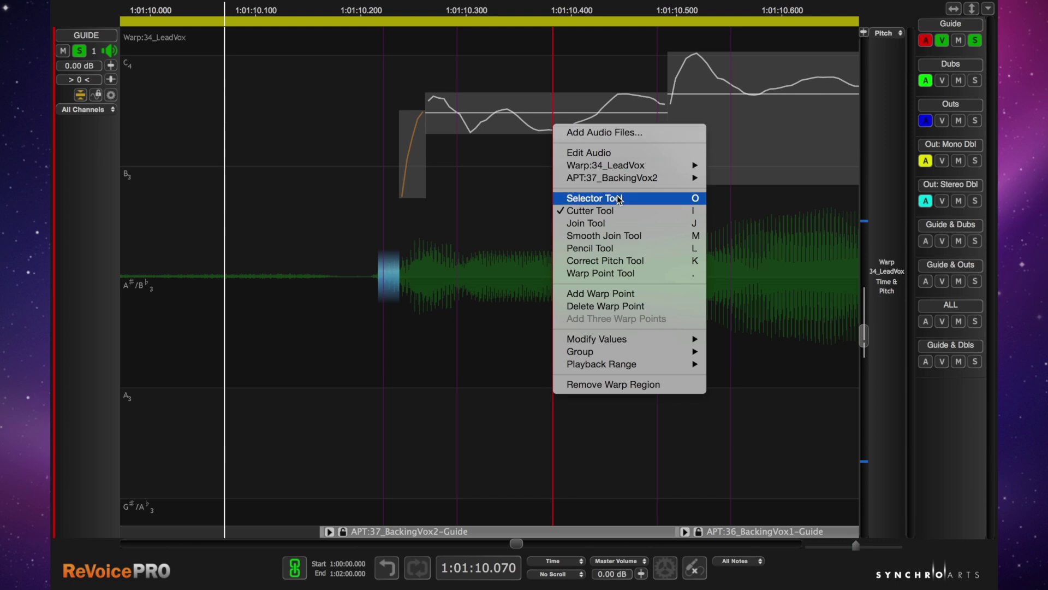
left_click(574, 199)
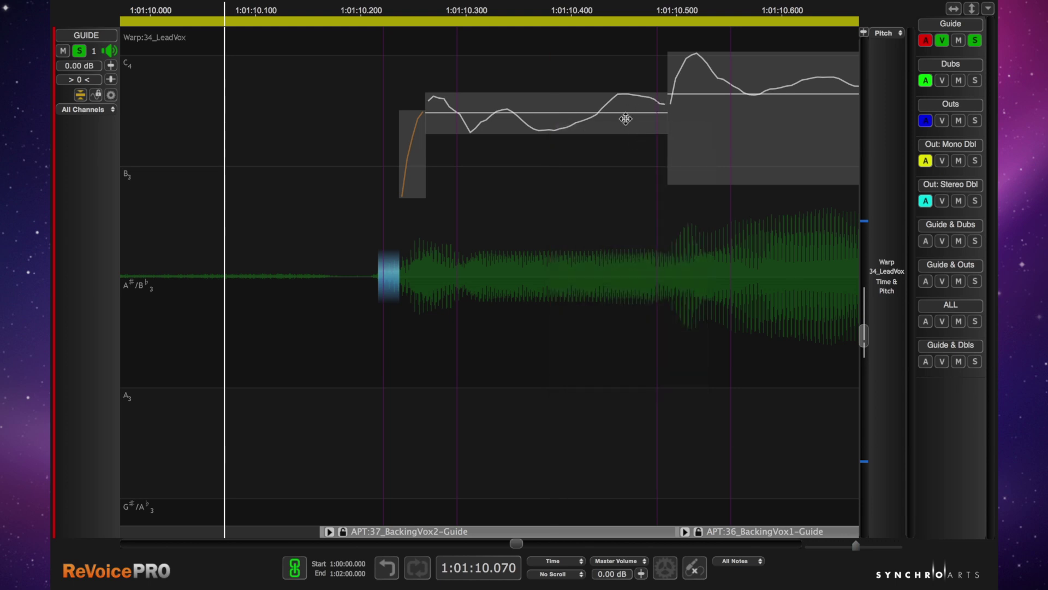
right_click(570, 186)
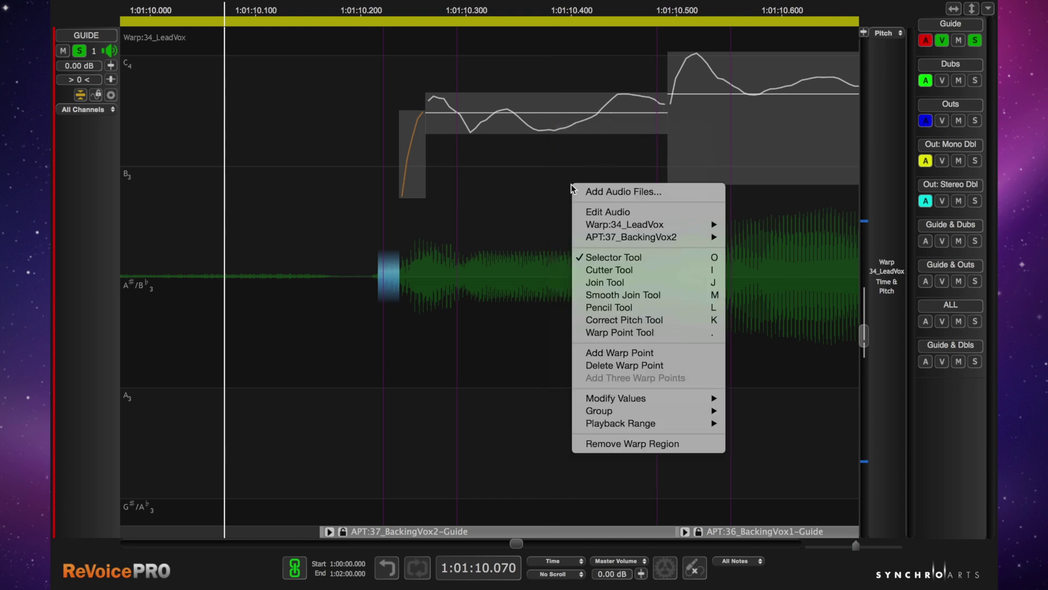
left_click(549, 194)
right_click(550, 193)
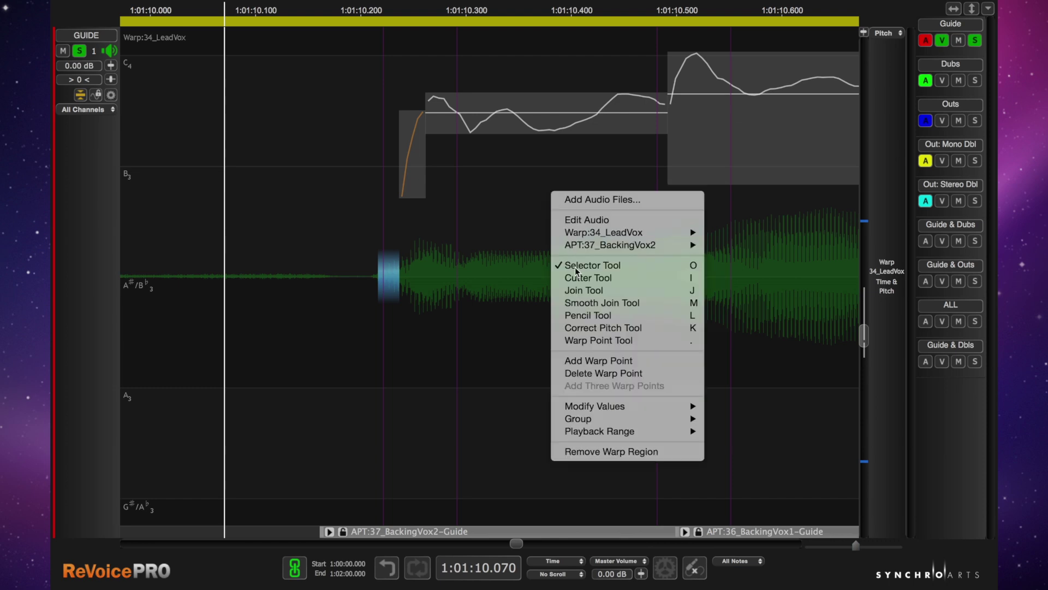
left_click(590, 291)
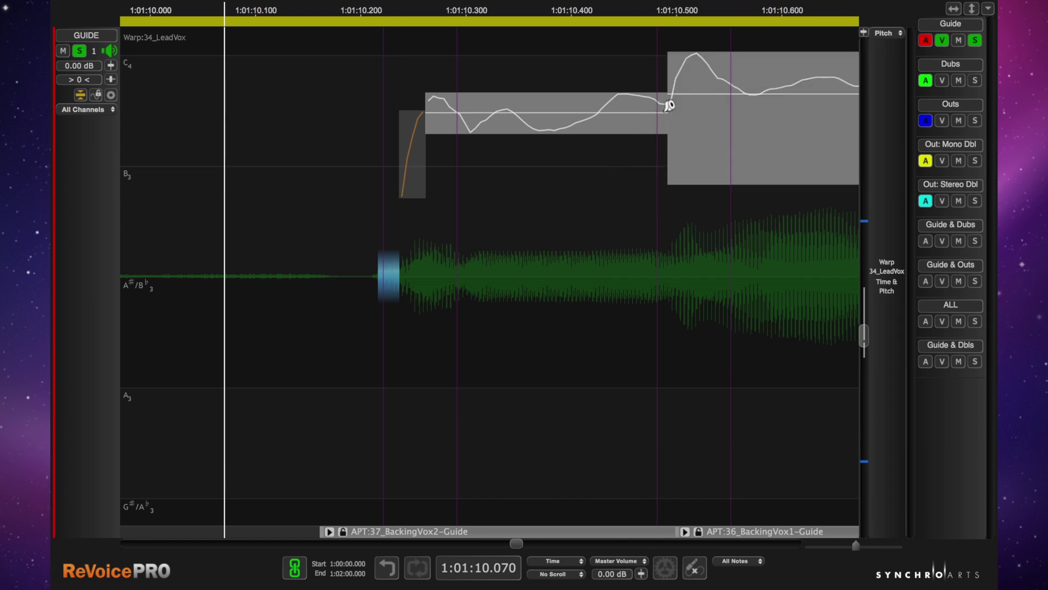
left_click(669, 105)
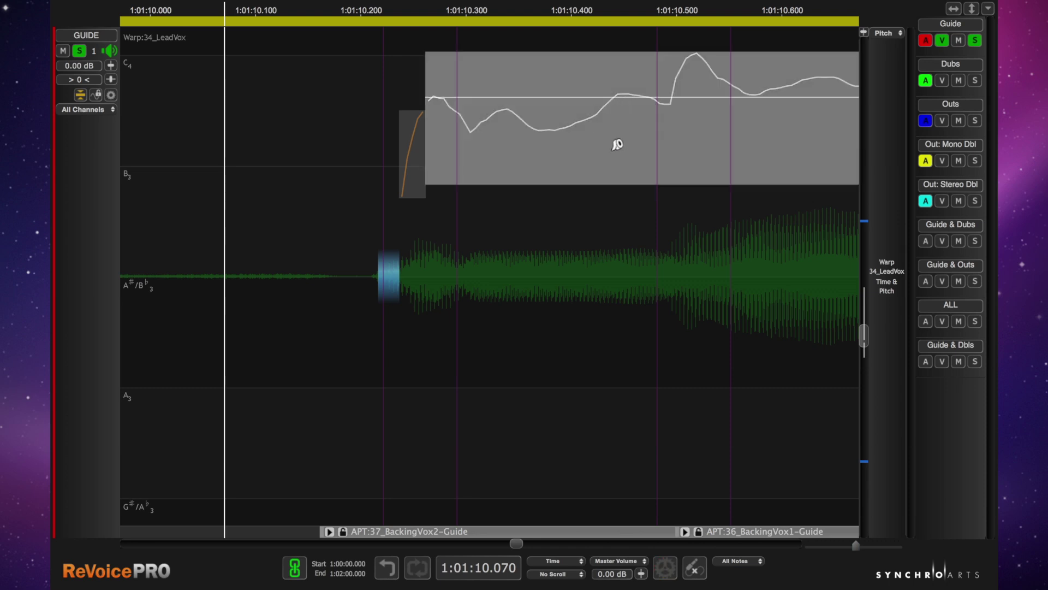
- Undo an accidental join of the long note with the following small note, then zoom out
scroll(564, 206, "right", 5)
scroll(565, 205, "up", 1)
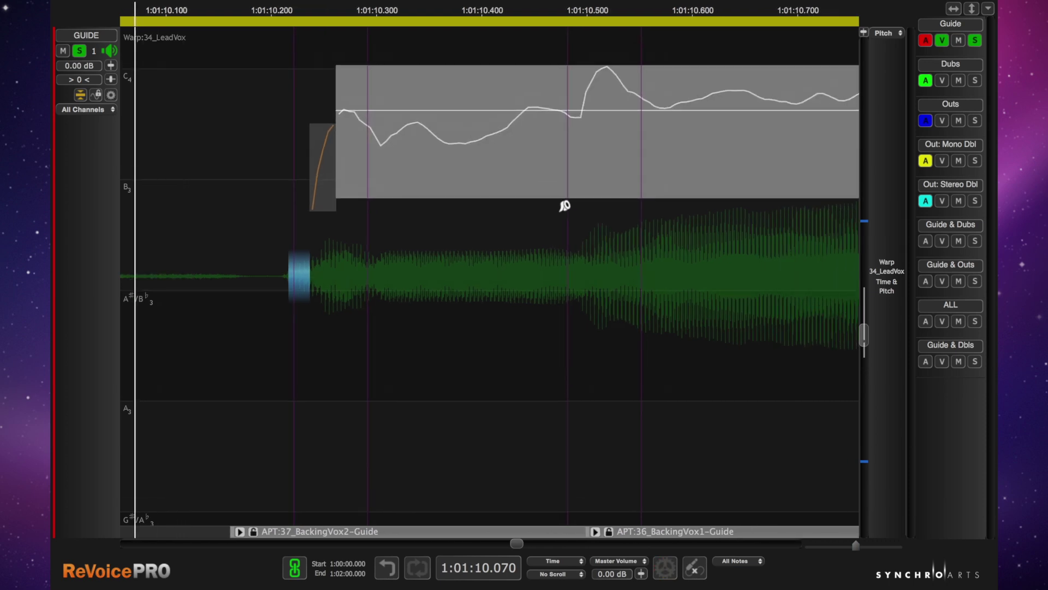
scroll(565, 205, "right", 10)
scroll(565, 205, "up", 3)
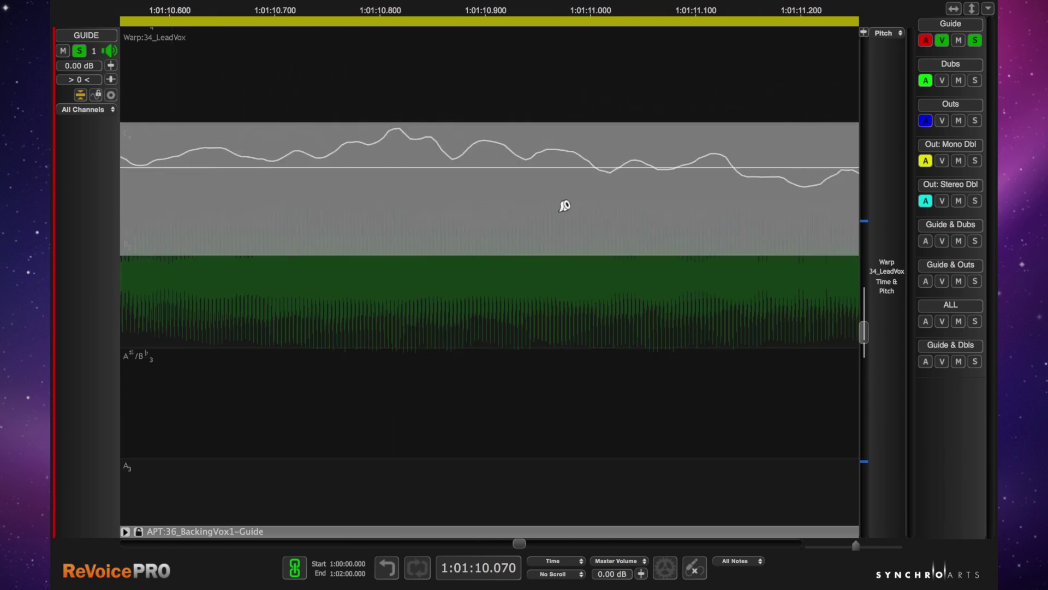
scroll(564, 205, "right", 15)
scroll(564, 206, "up", 1)
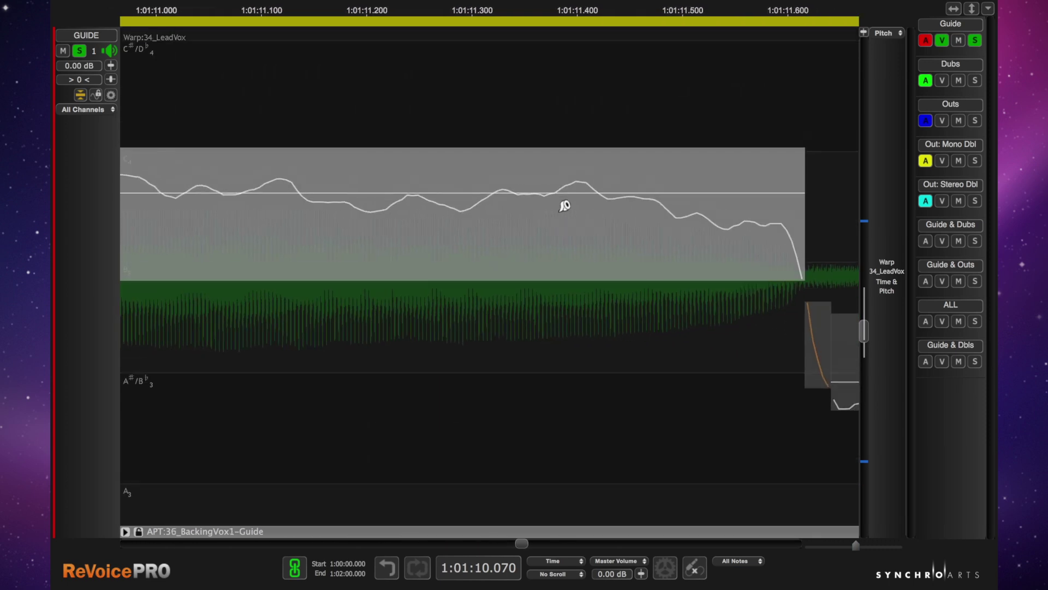
left_click(633, 286)
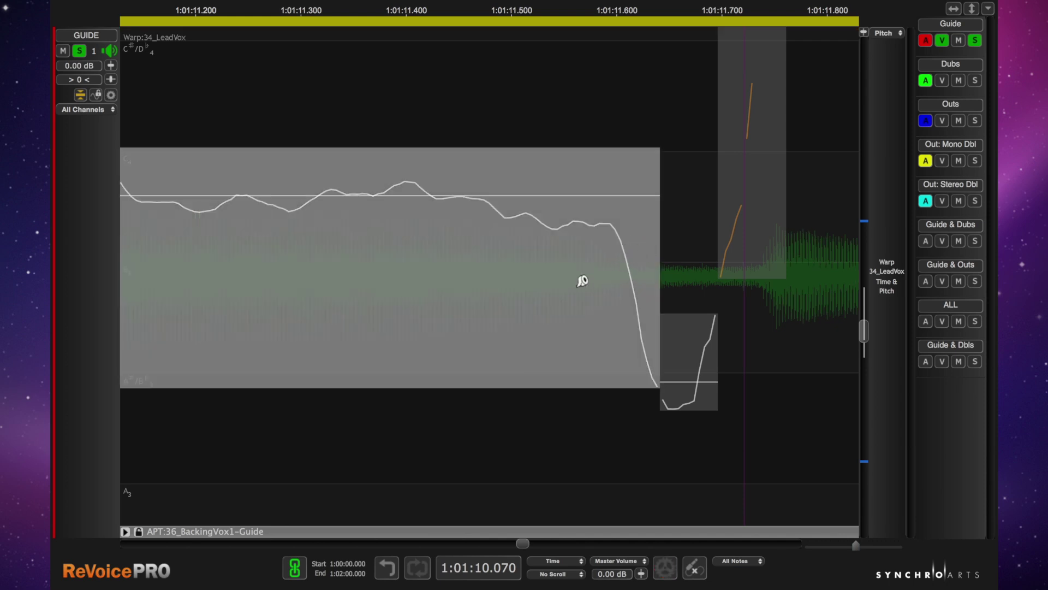
key("super+z")
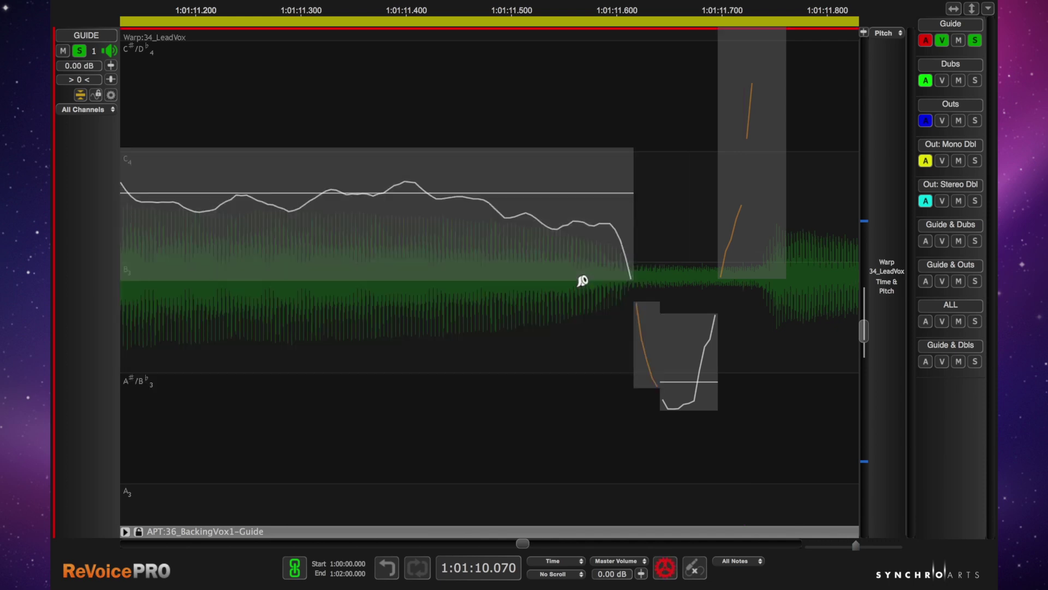
scroll(555, 279, "left", 8)
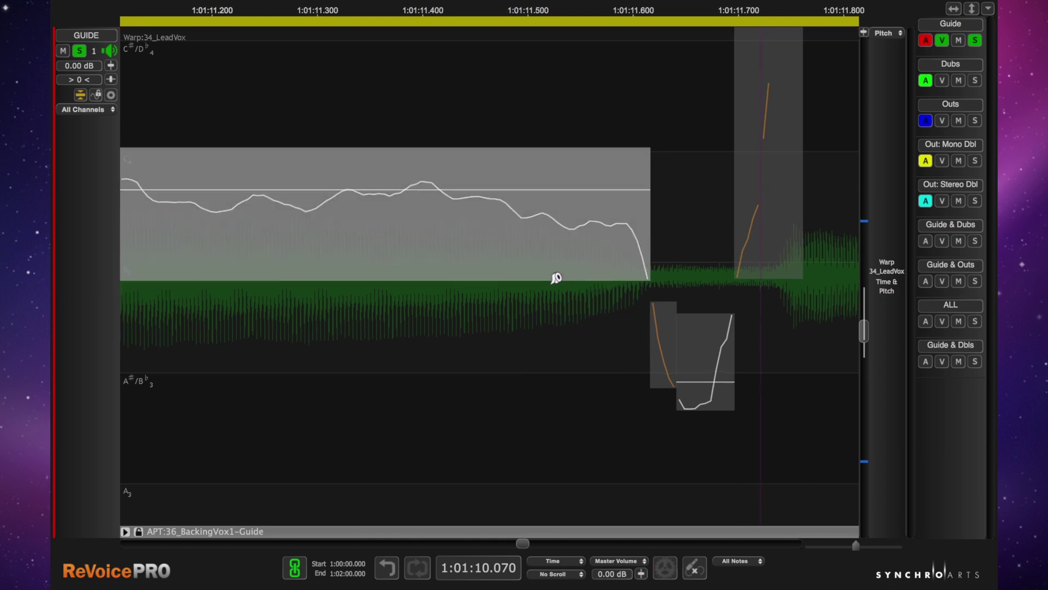
scroll(555, 276, "left", 2)
scroll(599, 280, "down", 6)
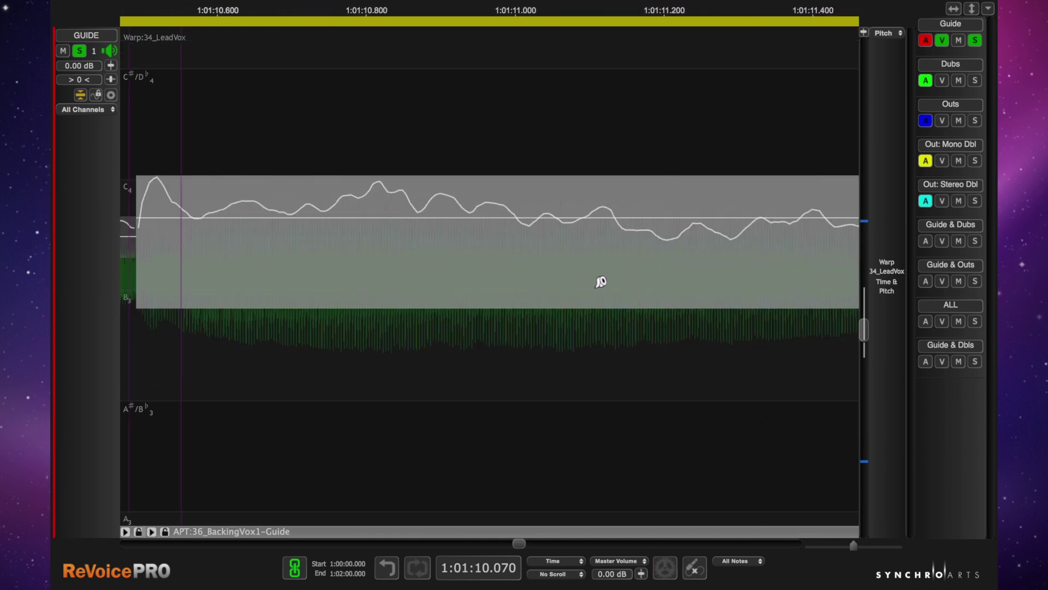
scroll(405, 255, "down", 2)
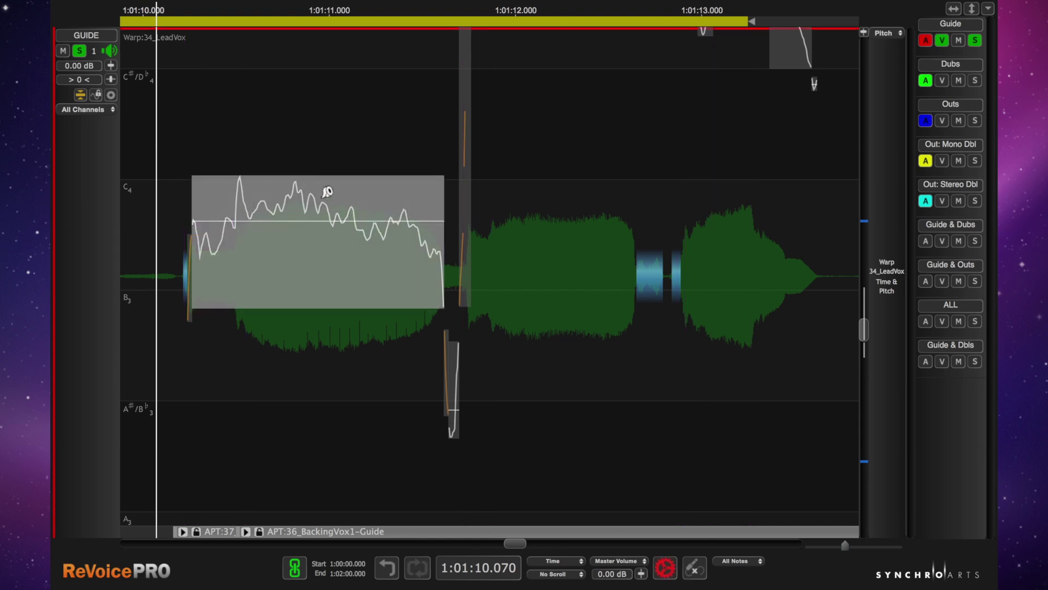
- Split the long C4 note again at about 1:01:10.8 with the Cutter Tool
scroll(344, 187, "left", 2)
scroll(345, 191, "left", 1)
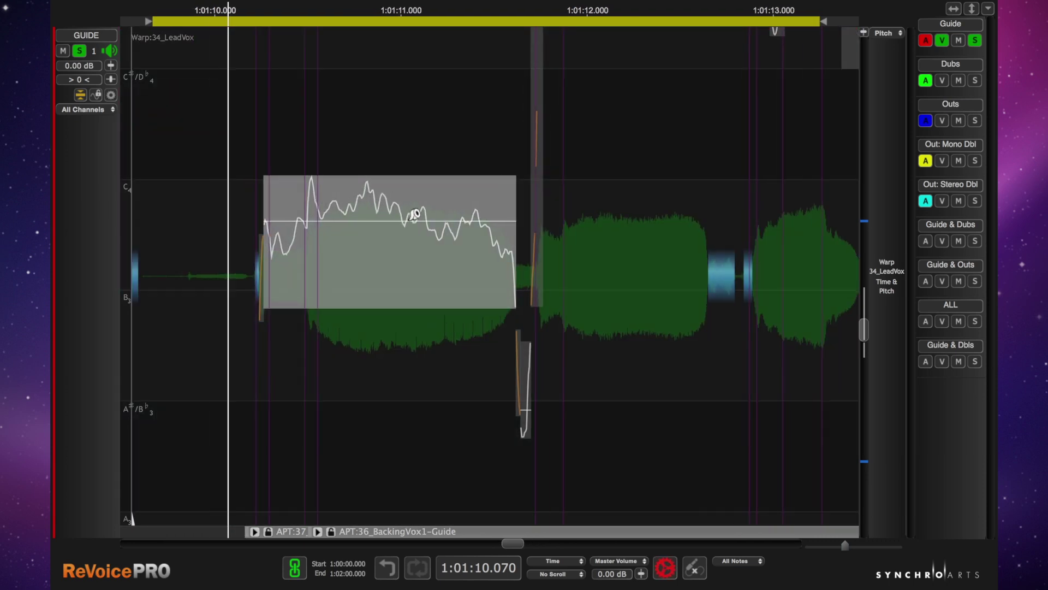
right_click(413, 214)
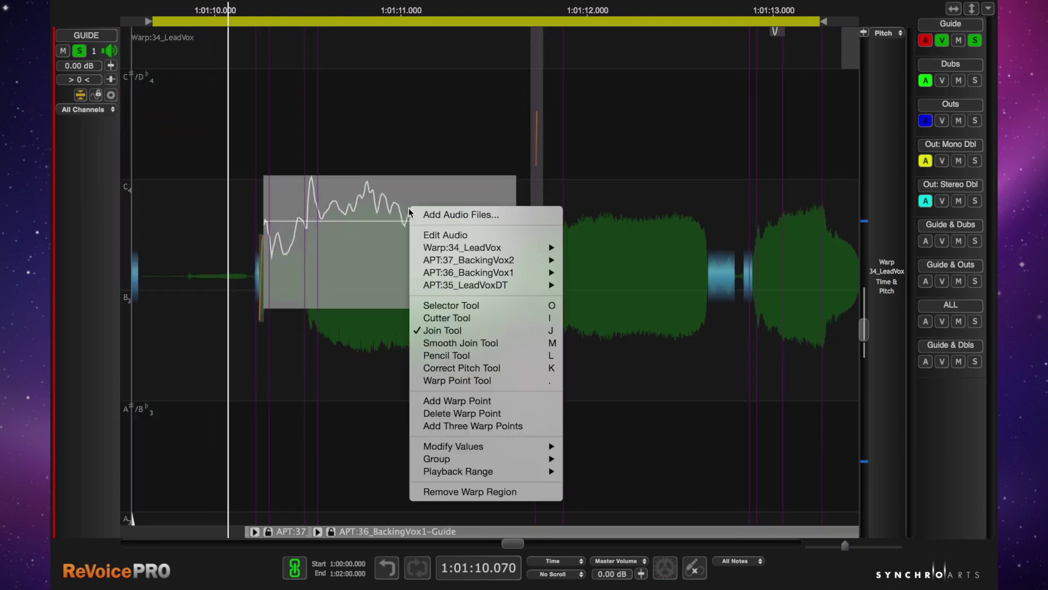
left_click(483, 320)
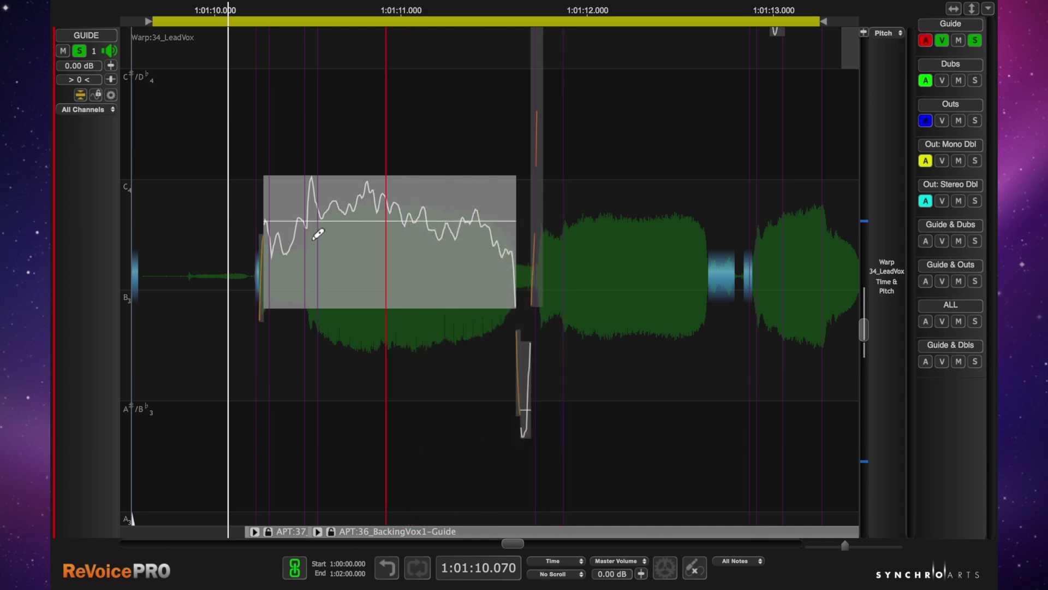
left_click(365, 217)
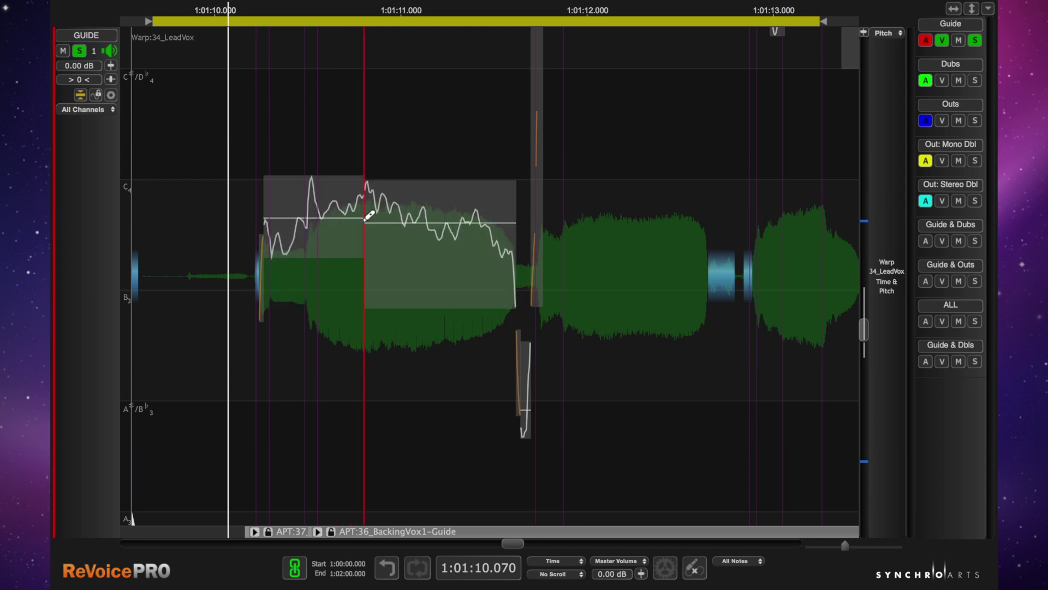
- Raise the second half of the split note higher in pitch using the Selector Tool
right_click(424, 211)
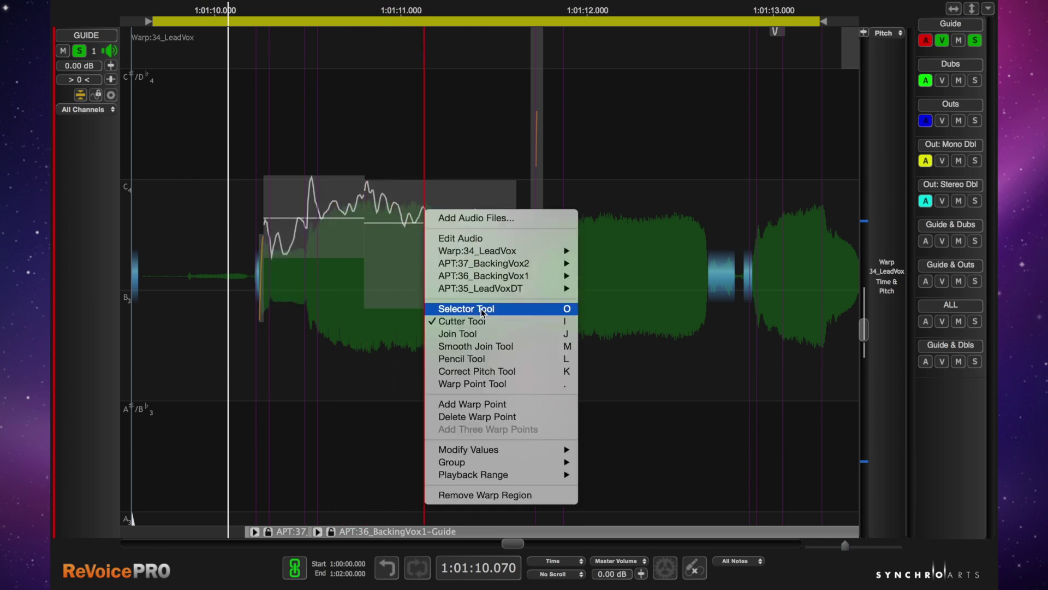
left_click(482, 309)
left_click(440, 257)
left_click_drag(440, 252, 437, 178)
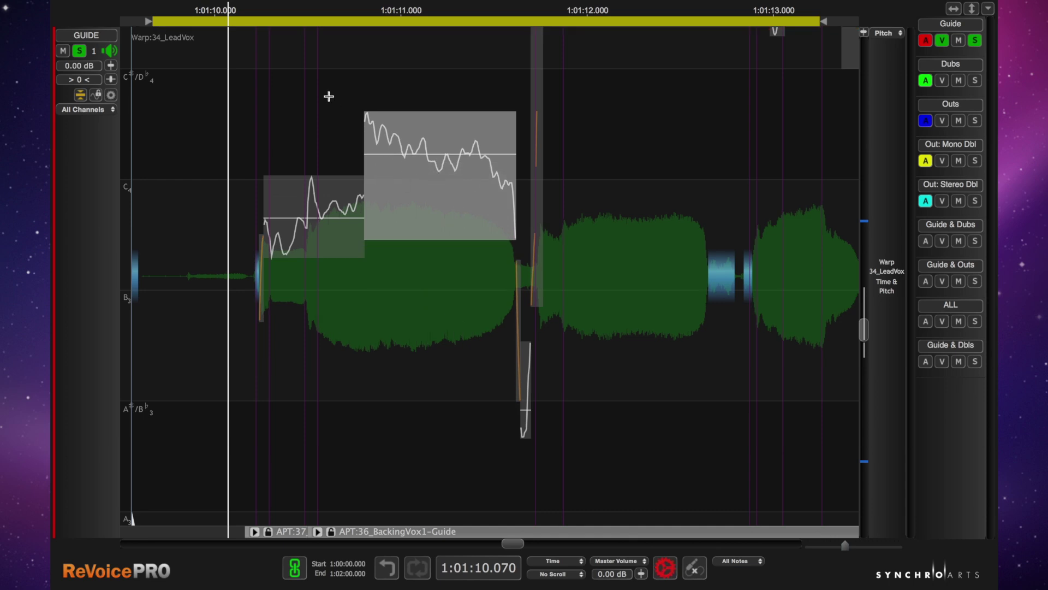
- Shift the yellow playback range's start slightly later, then delete the range
left_click(237, 11)
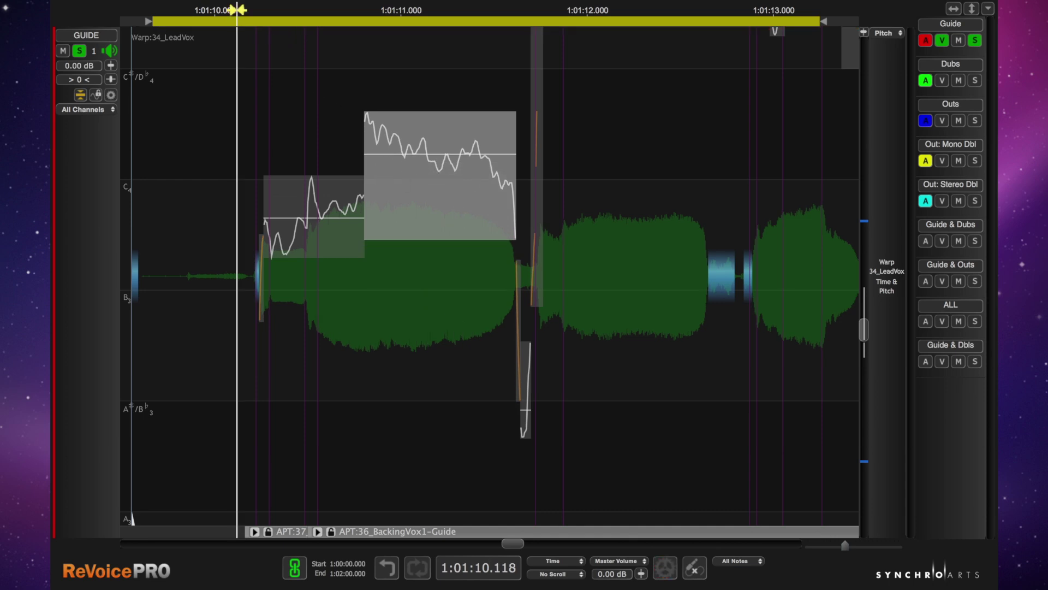
left_click_drag(147, 23, 156, 23)
right_click(248, 21)
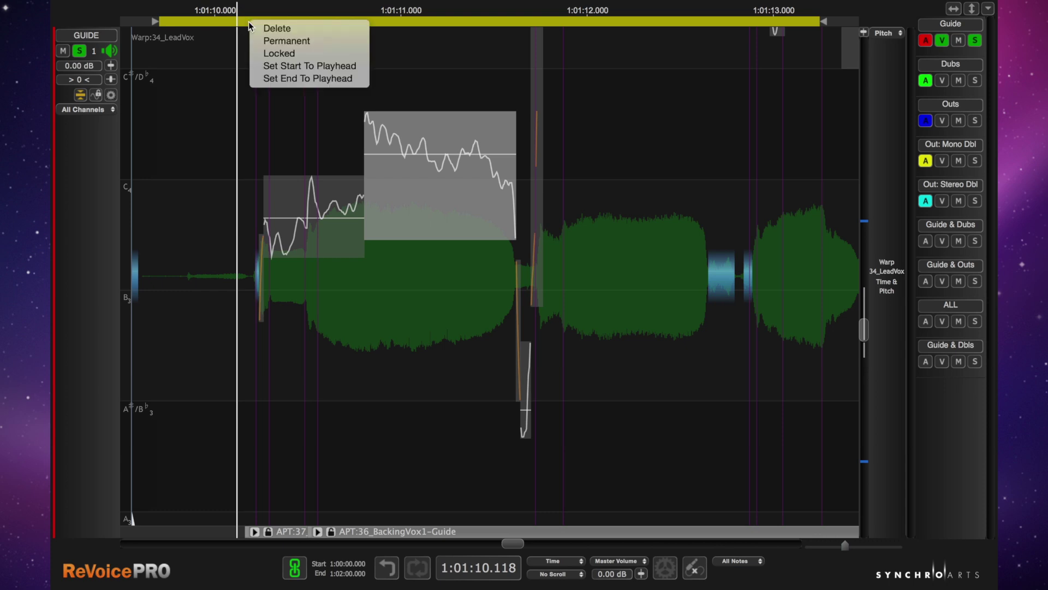
left_click(283, 28)
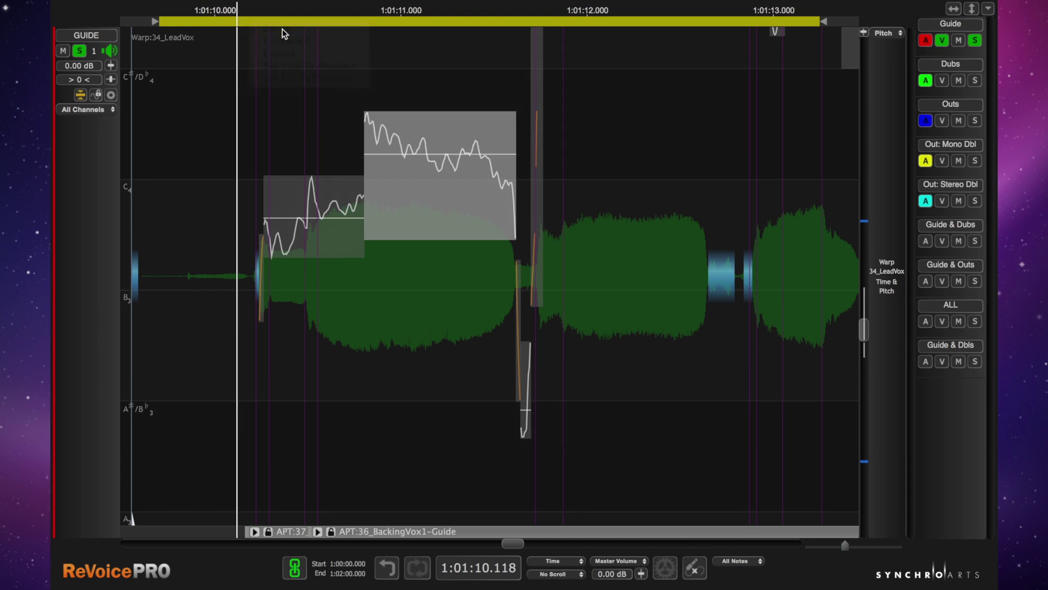
- Play the edit from about 1:01:10.1, hiding dubs and outputs and enlarging the GUIDE lane
left_click(246, 8)
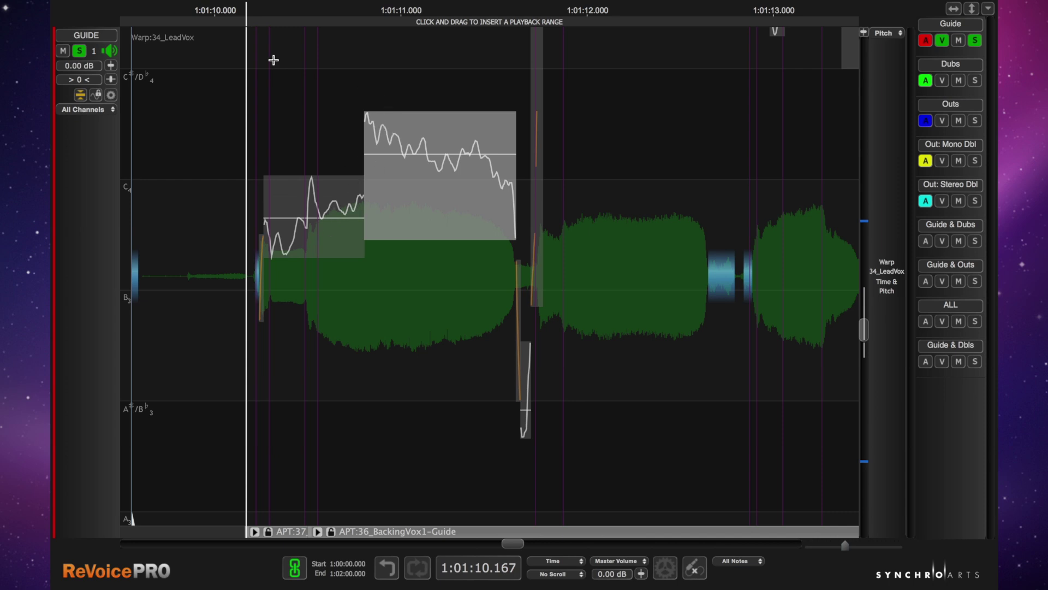
key("space")
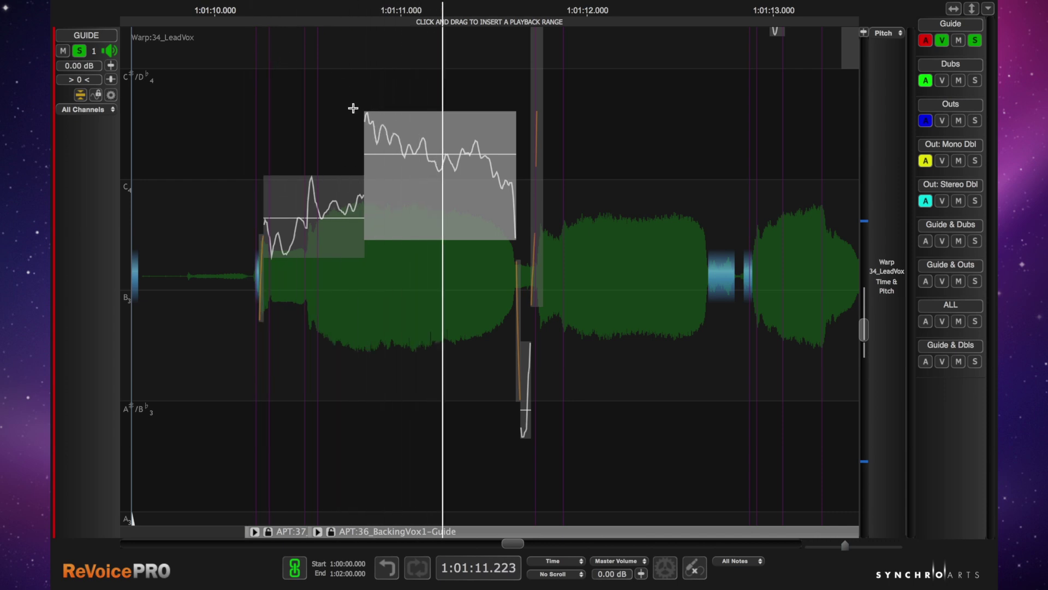
left_click(942, 81)
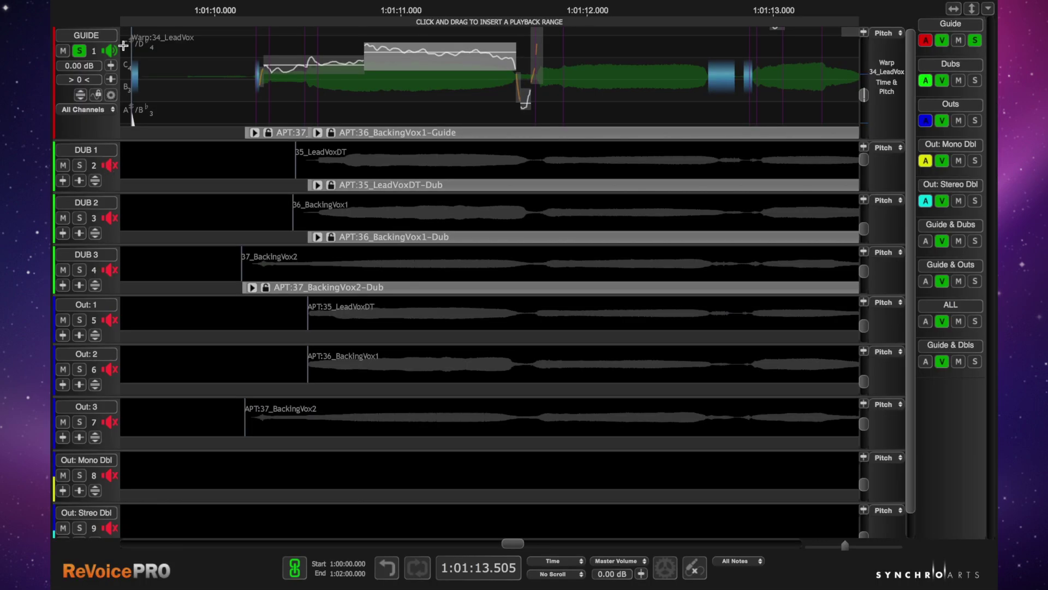
left_click(943, 81)
left_click(944, 121)
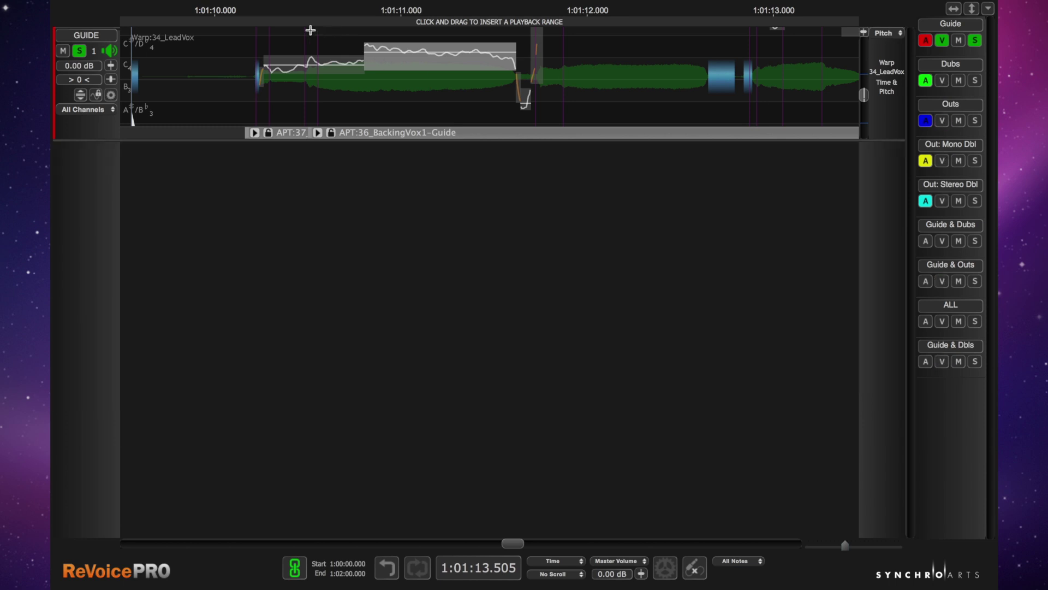
left_click(228, 11)
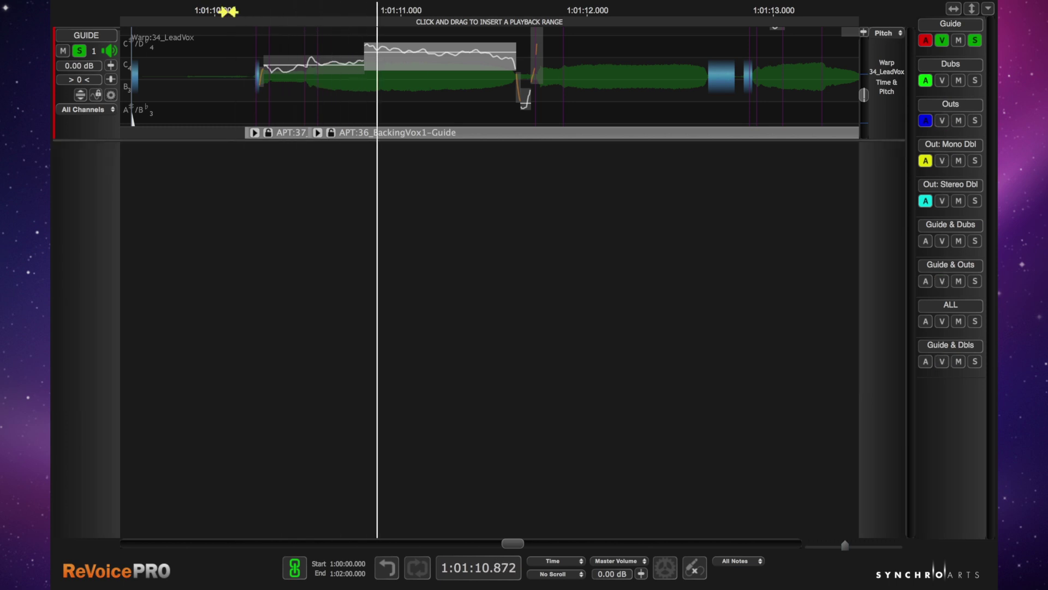
left_click(236, 11)
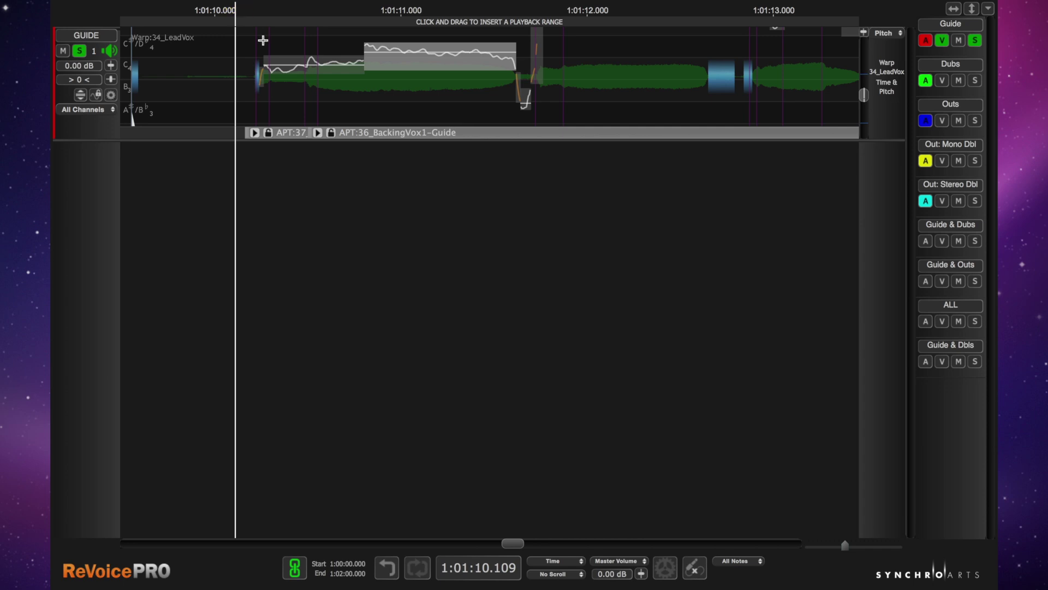
left_click_drag(353, 150, 360, 398)
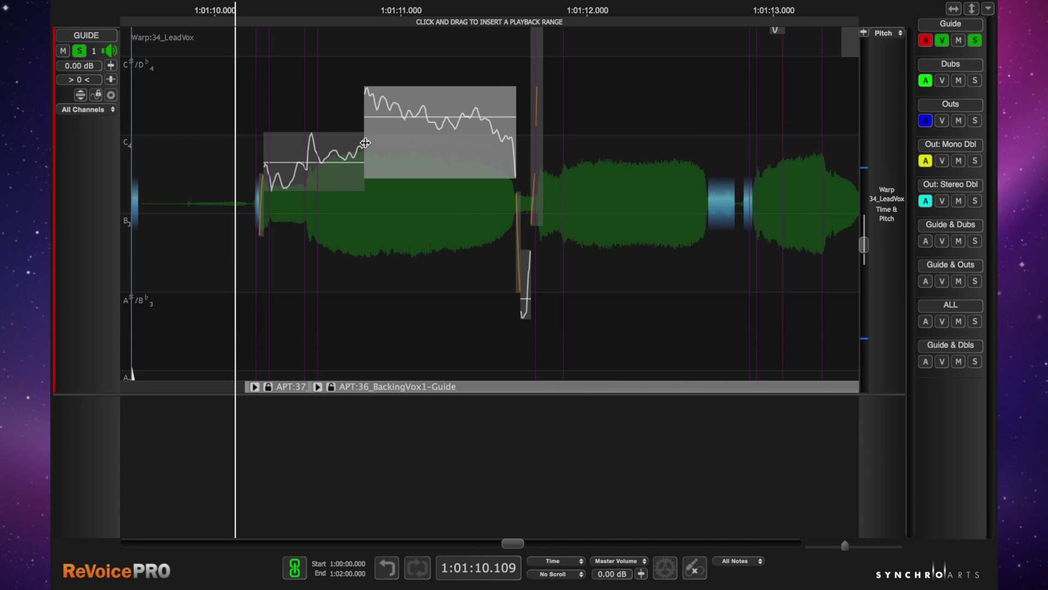
- Smoothly join the two adjacent guide notes with the Smooth Join Tool
right_click(351, 90)
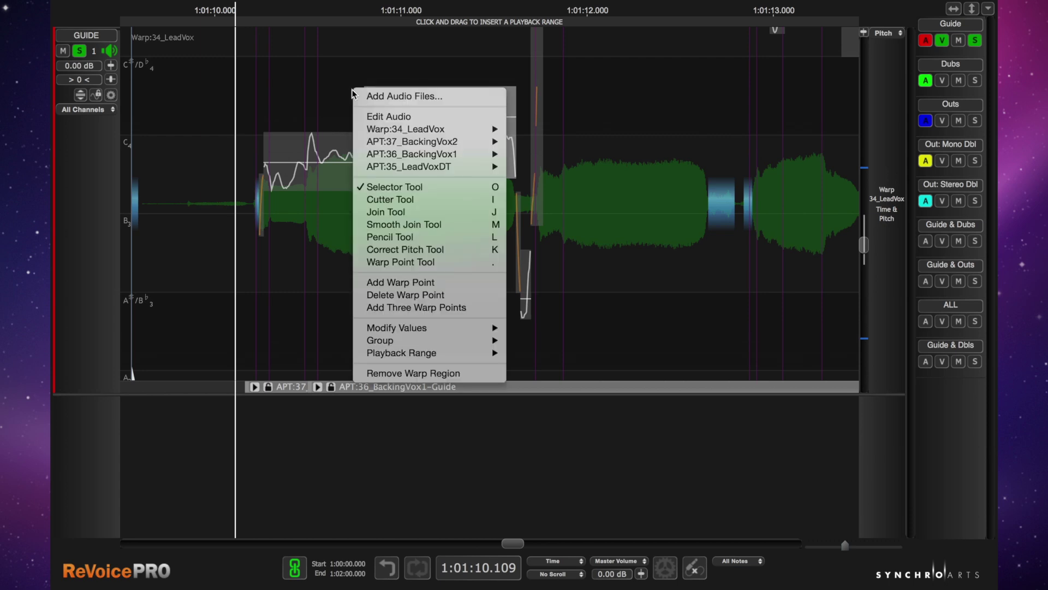
left_click(413, 225)
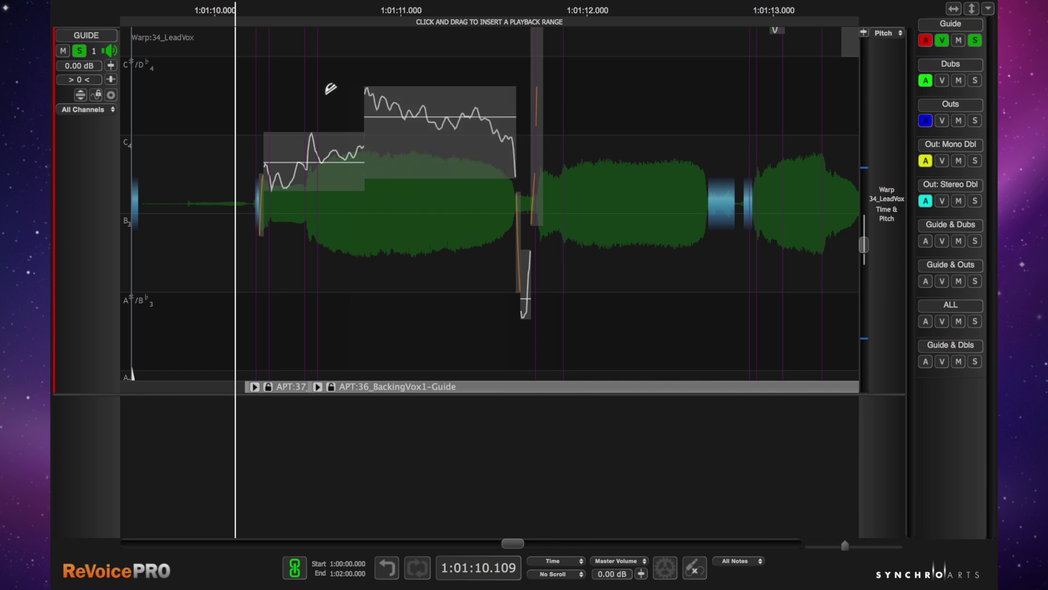
left_click_drag(325, 84, 433, 204)
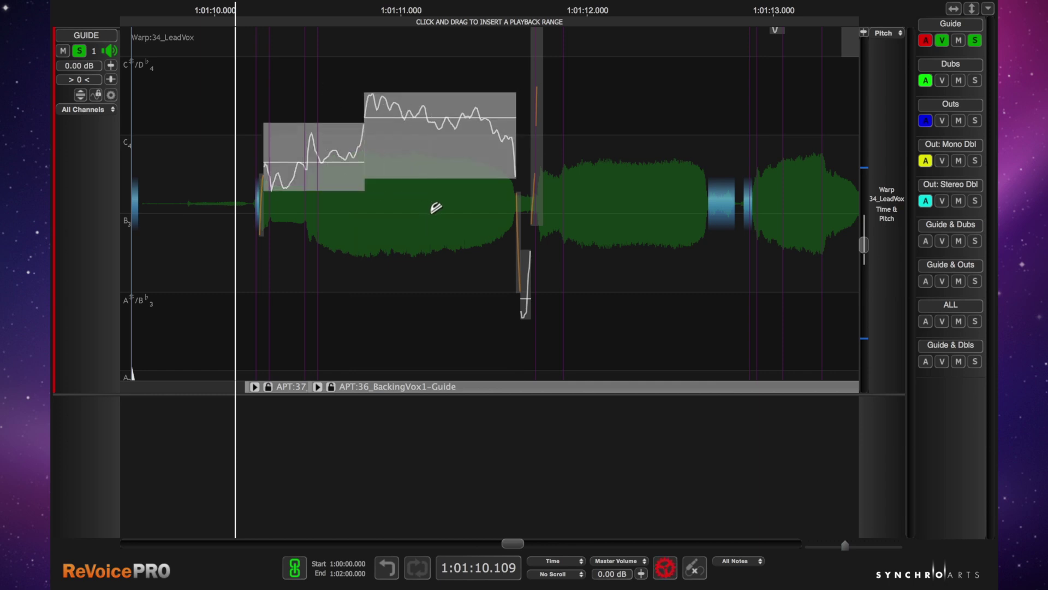
- Play the joined notes from 1:01:10.007, then lower the second note to the first note's pitch
left_click(217, 8)
key("space")
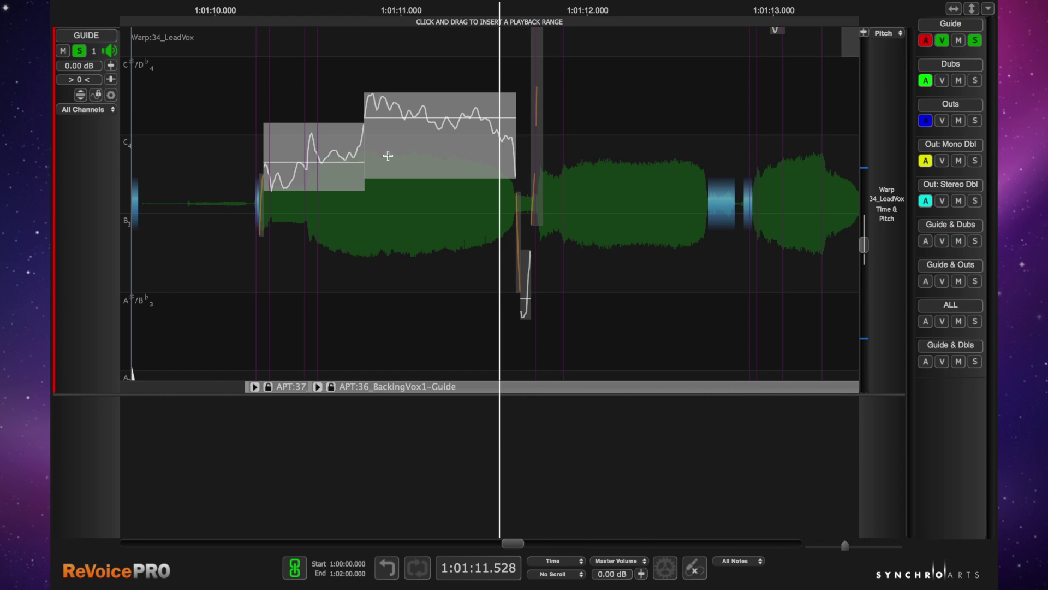
left_click_drag(404, 154, 410, 159)
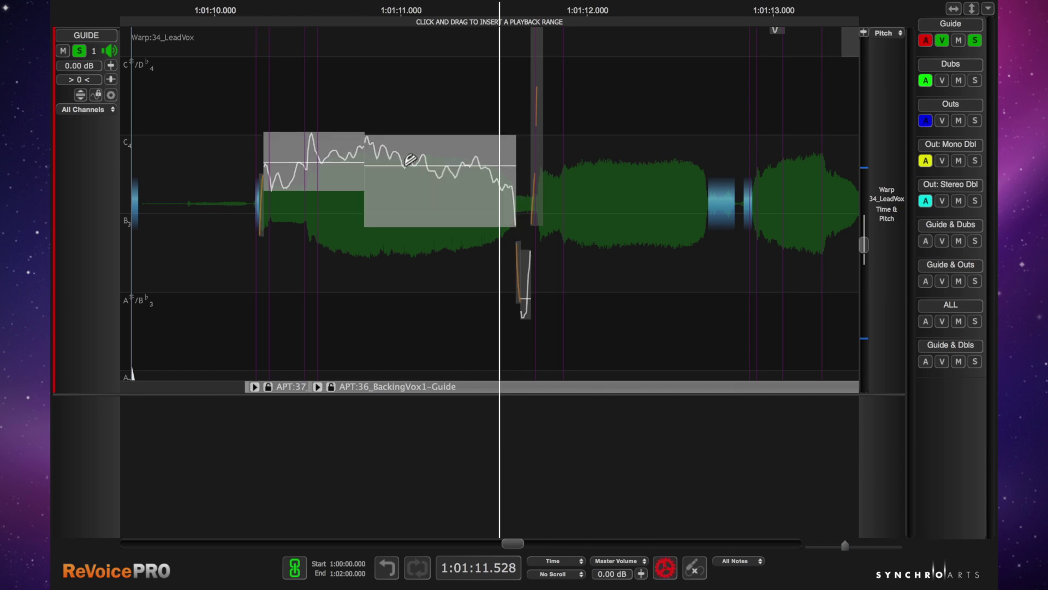
- With the Pencil Tool, magnify the note's tail, try redrawing the curve smoother, then undo it
right_click(405, 163)
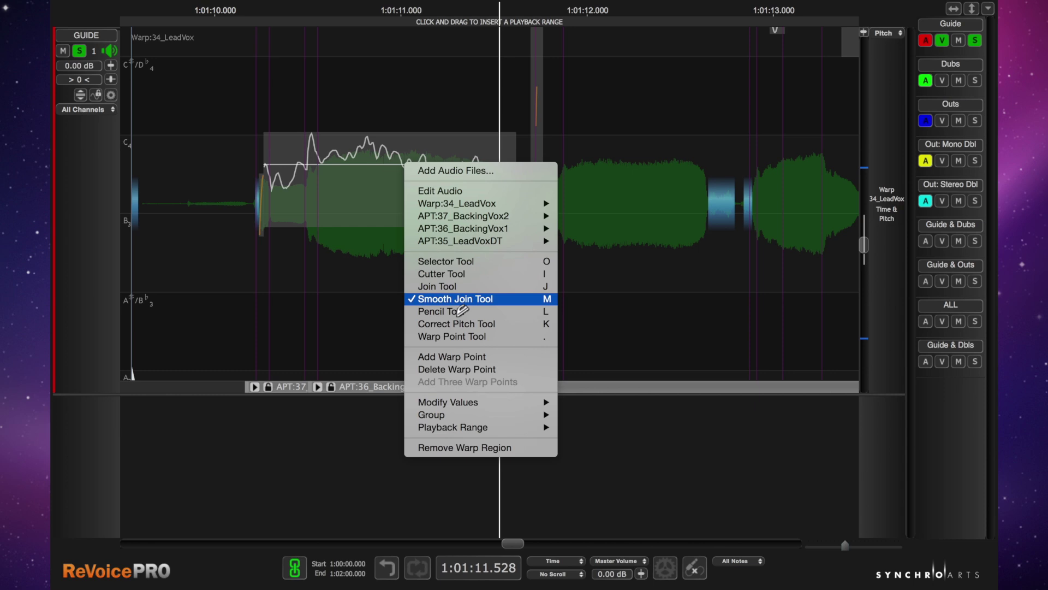
left_click(469, 311)
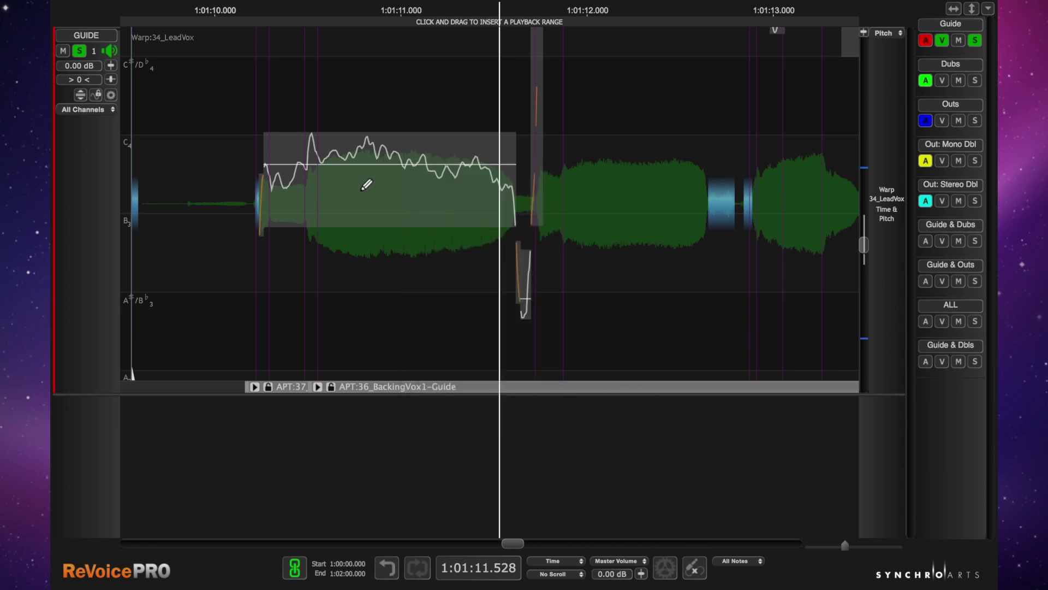
scroll(404, 196, "up", 3)
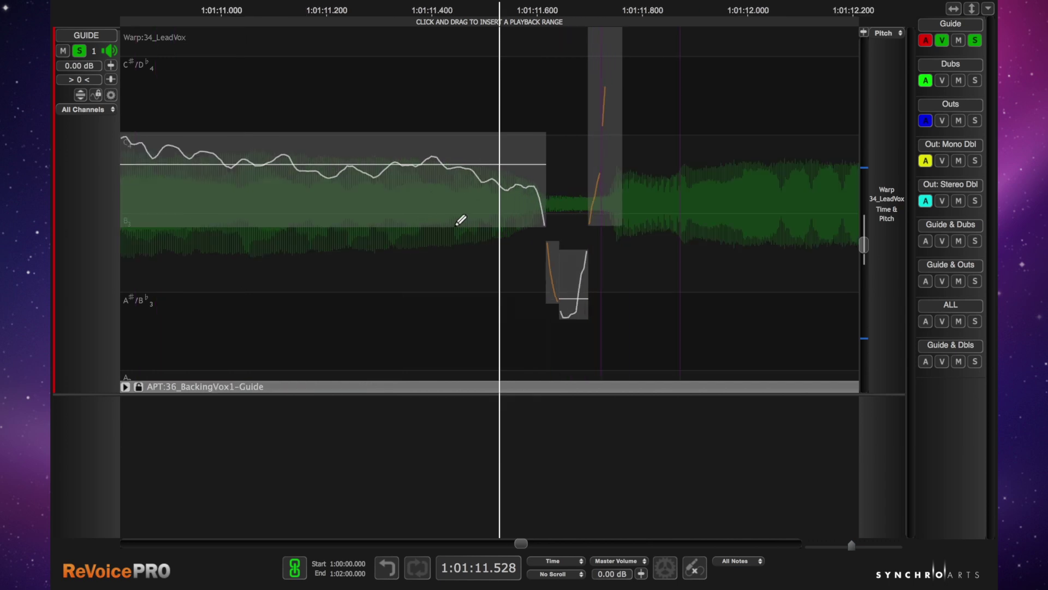
left_click(865, 32)
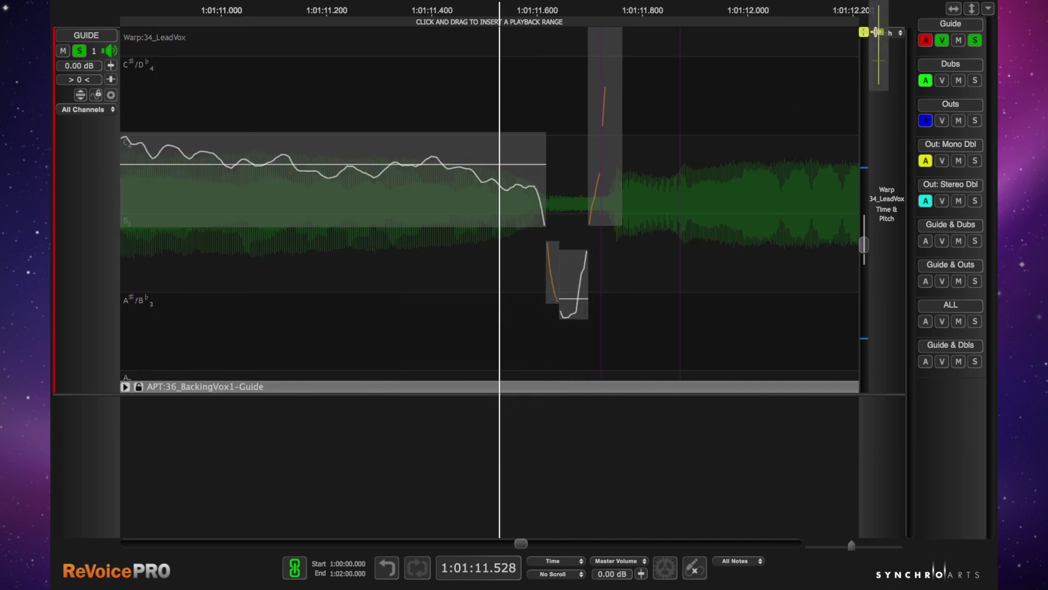
left_click_drag(878, 31, 879, 13)
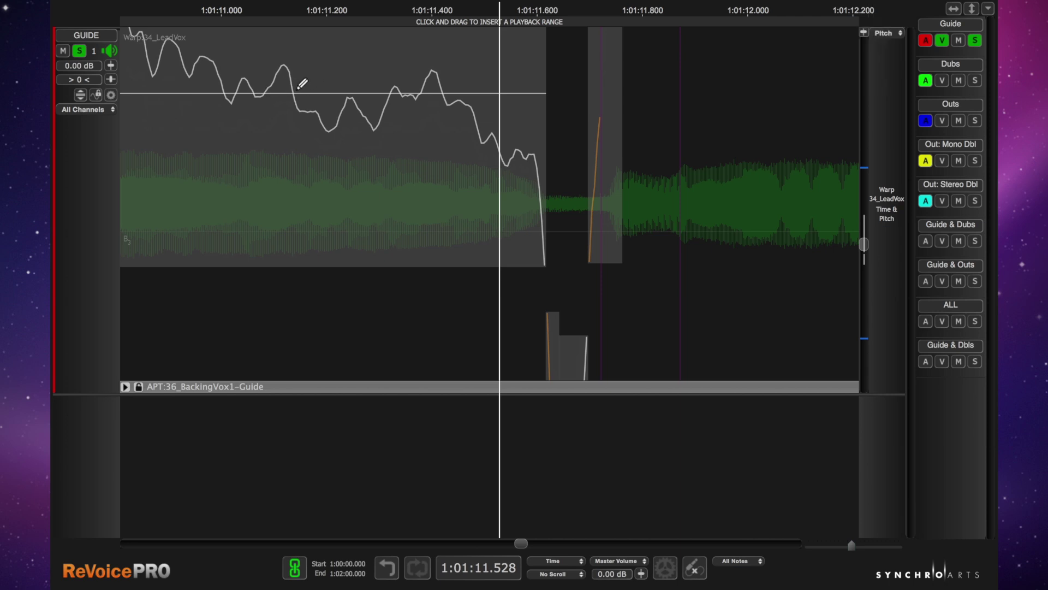
mouse_move(295, 88)
left_mouse_down()
mouse_move(342, 70)
mouse_move(390, 92)
left_mouse_up()
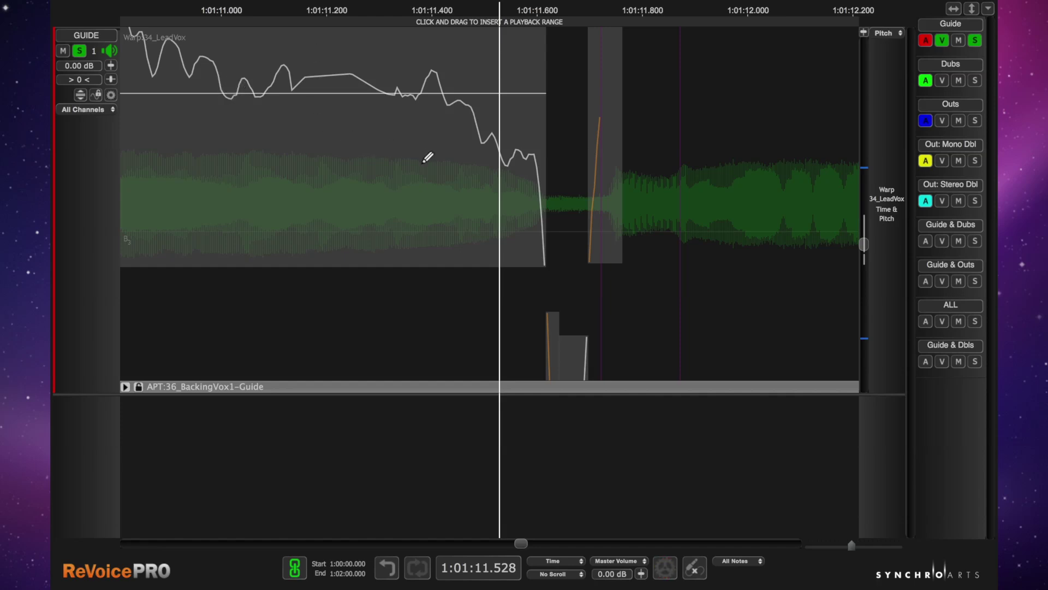
key("super+z")
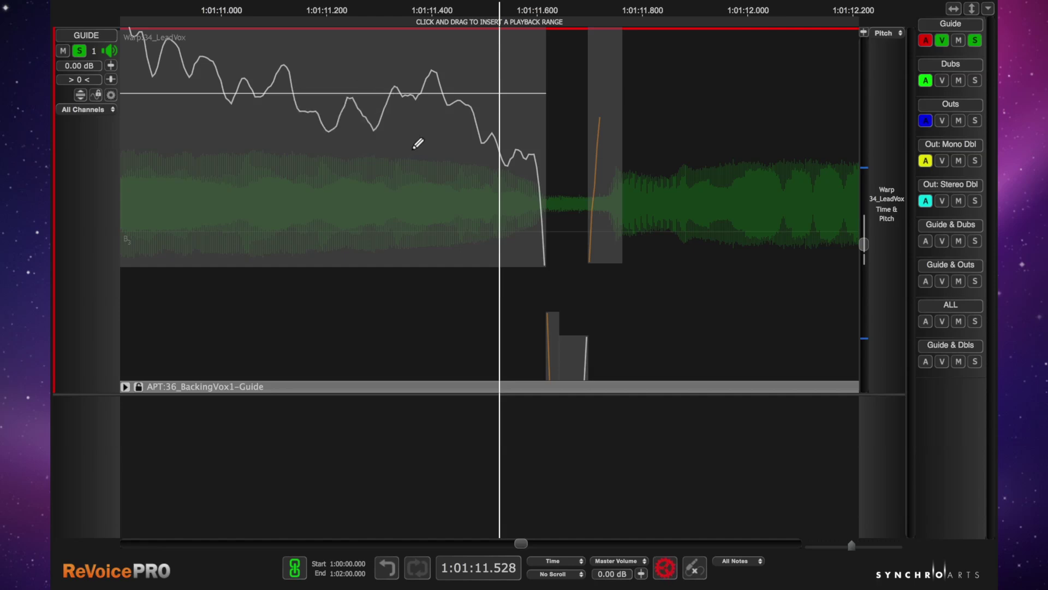
- Place four warp points across the phrase: one at each end and two inside
right_click(419, 152)
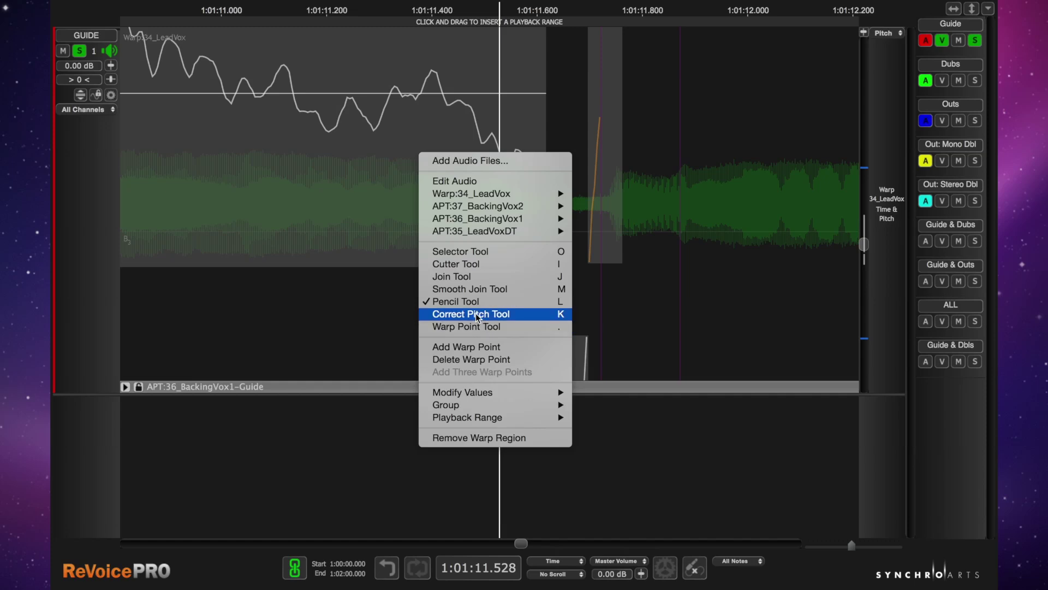
left_click(322, 211)
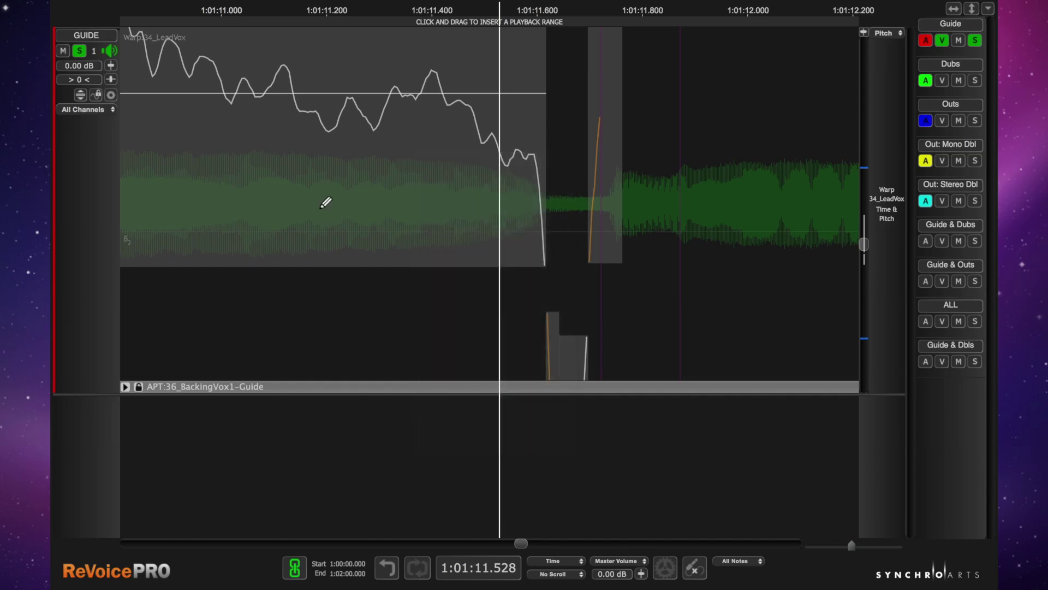
scroll(349, 206, "left", 5)
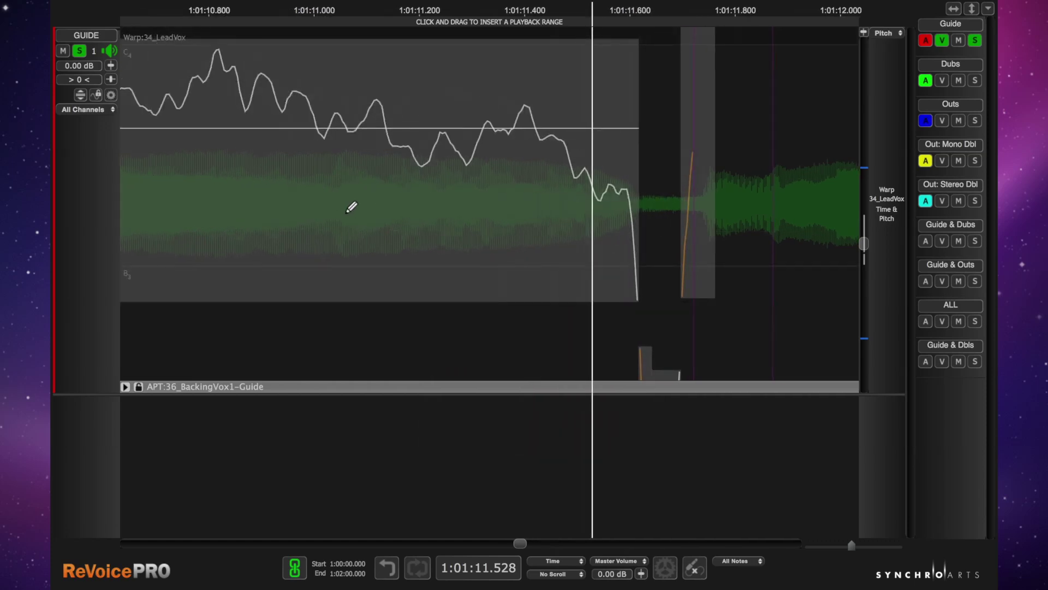
scroll(351, 207, "left", 5)
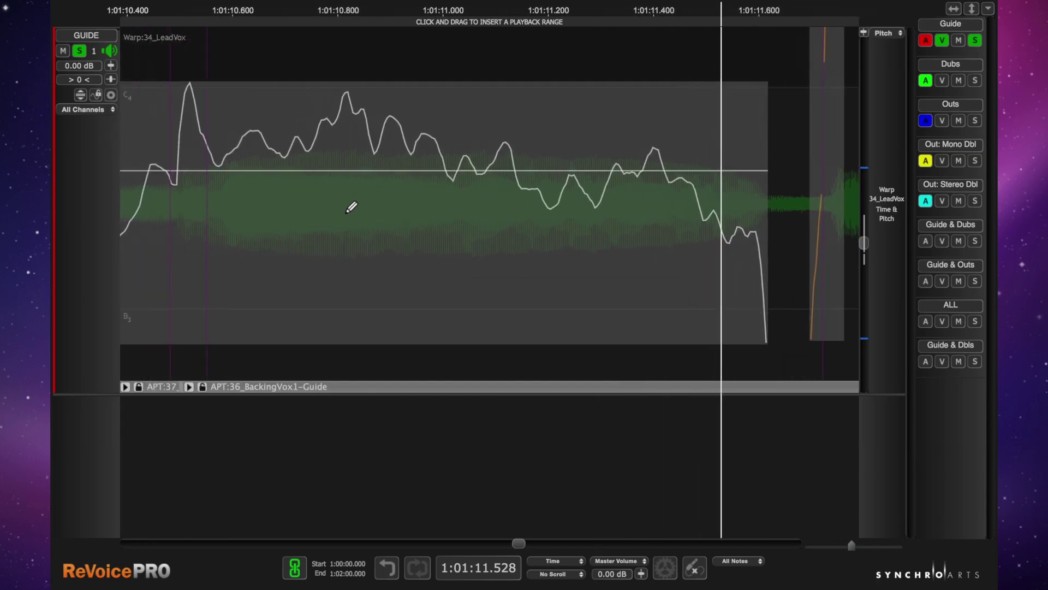
right_click(351, 207)
left_click(362, 365)
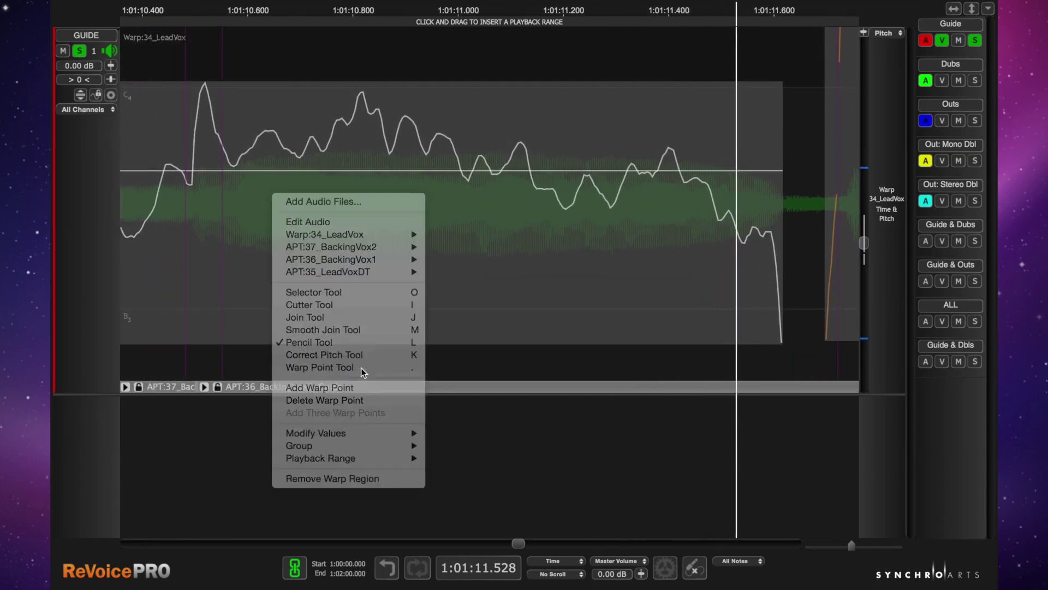
left_click(227, 222)
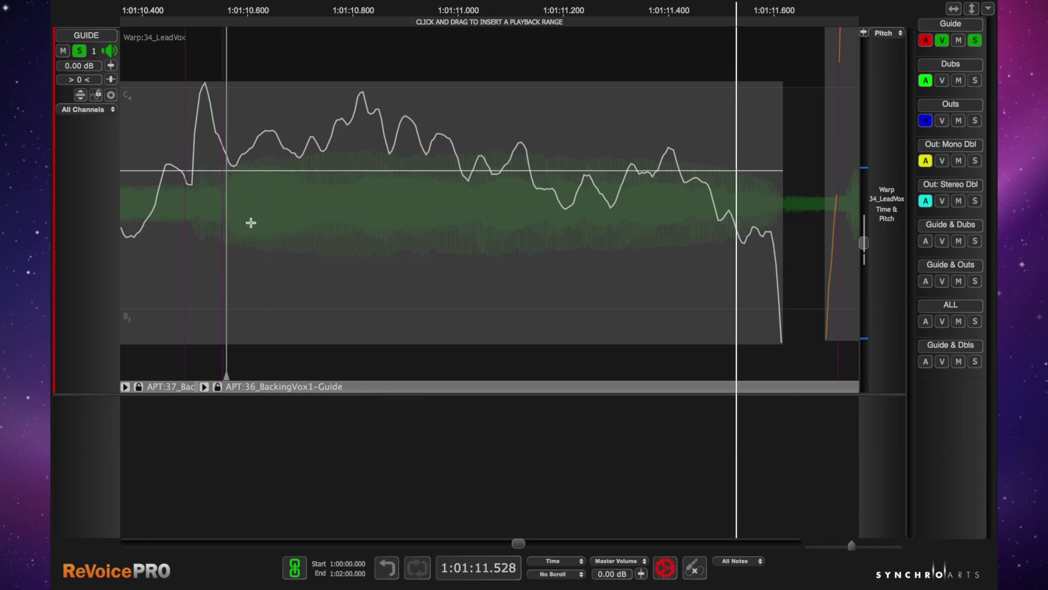
left_click(565, 218)
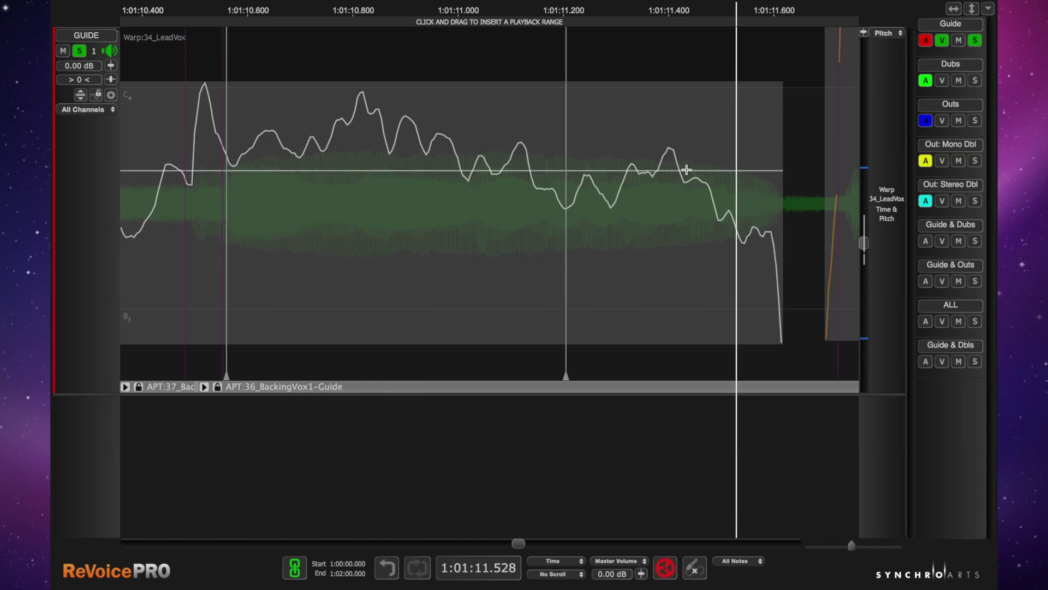
left_click(327, 235)
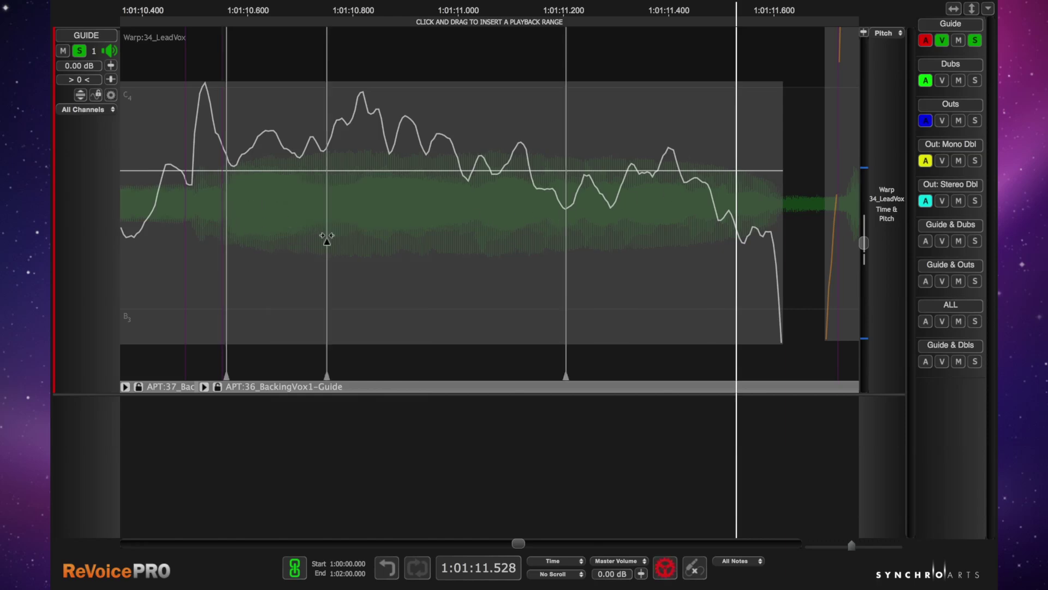
left_click(479, 235)
- Drag one inner warp point later and one earlier, then delete all four warp points
mouse_move(326, 213)
left_mouse_down()
mouse_move(379, 213)
mouse_move(331, 212)
mouse_move(340, 211)
left_mouse_up()
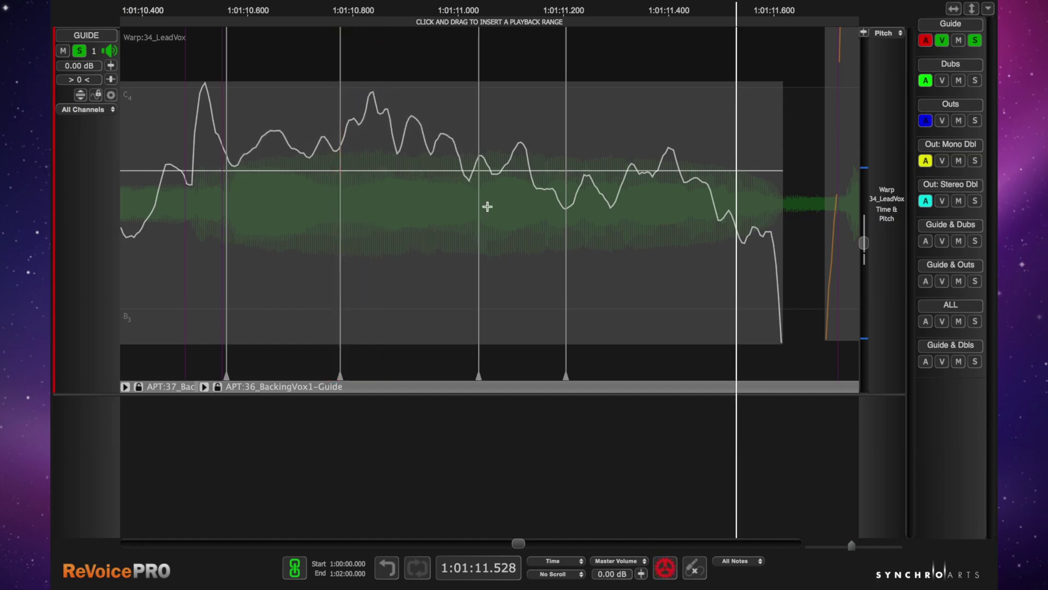
left_click_drag(480, 214, 454, 212)
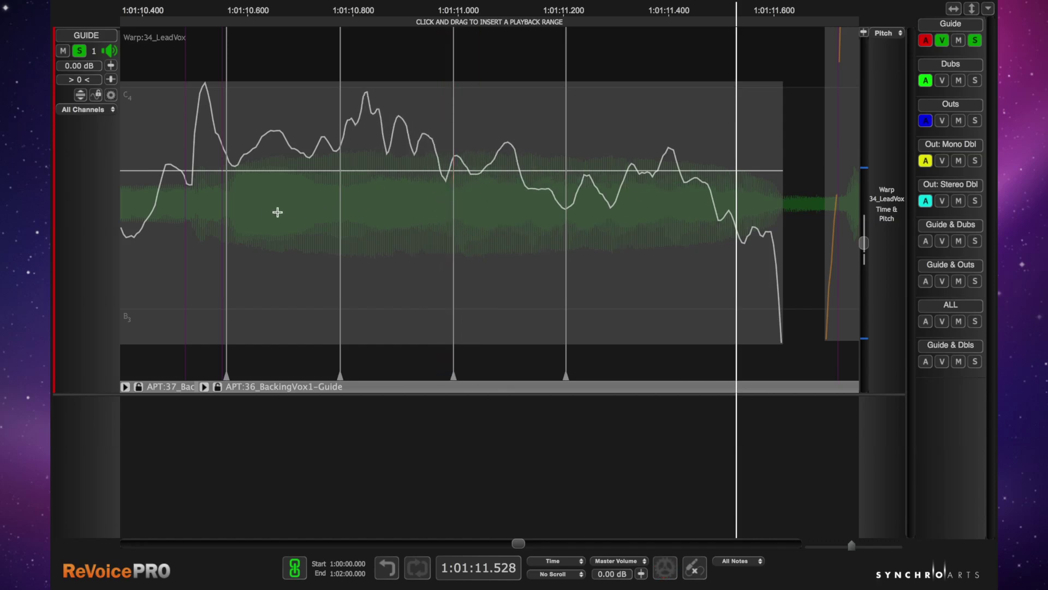
double_click(226, 213)
double_click(341, 208)
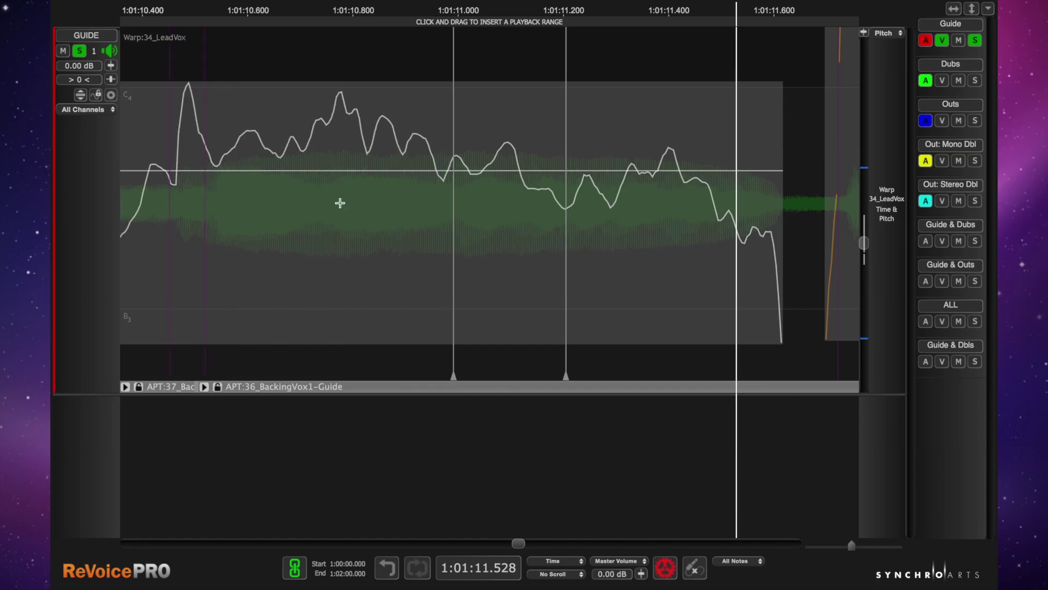
double_click(453, 206)
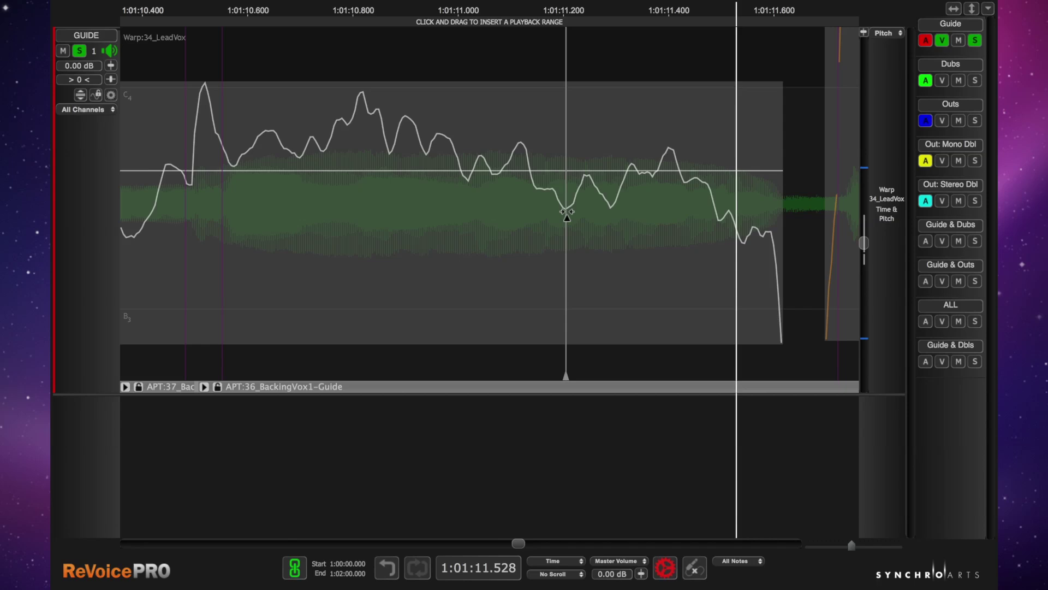
double_click(566, 212)
- Switch back to the Pencil Tool, zoom out, and shrink the pitch display into compact note lanes
right_click(417, 242)
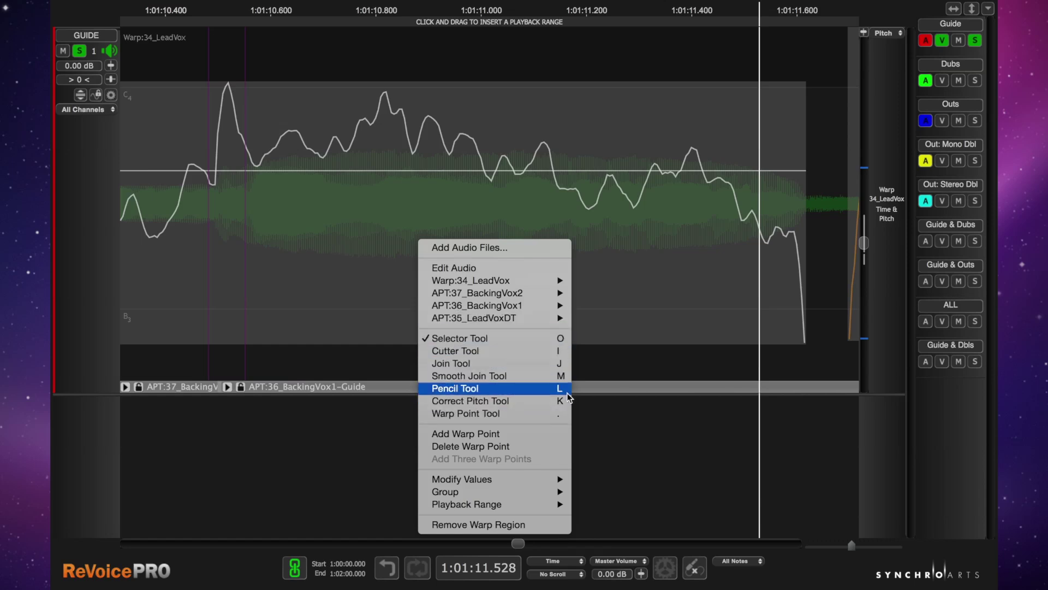
left_click(383, 217)
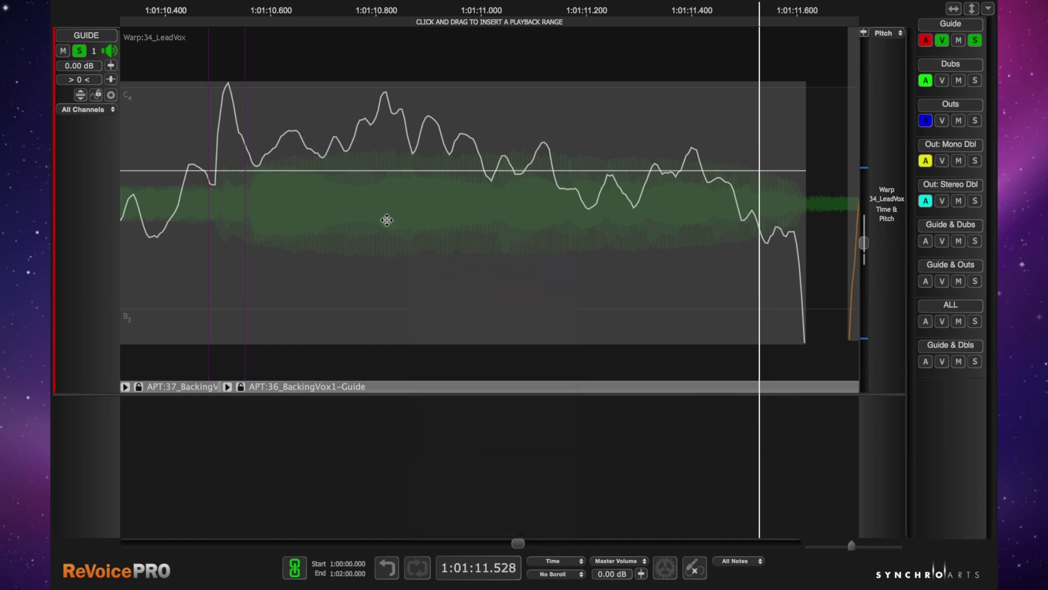
scroll(472, 225, "down", 5)
scroll(473, 229, "down", 6)
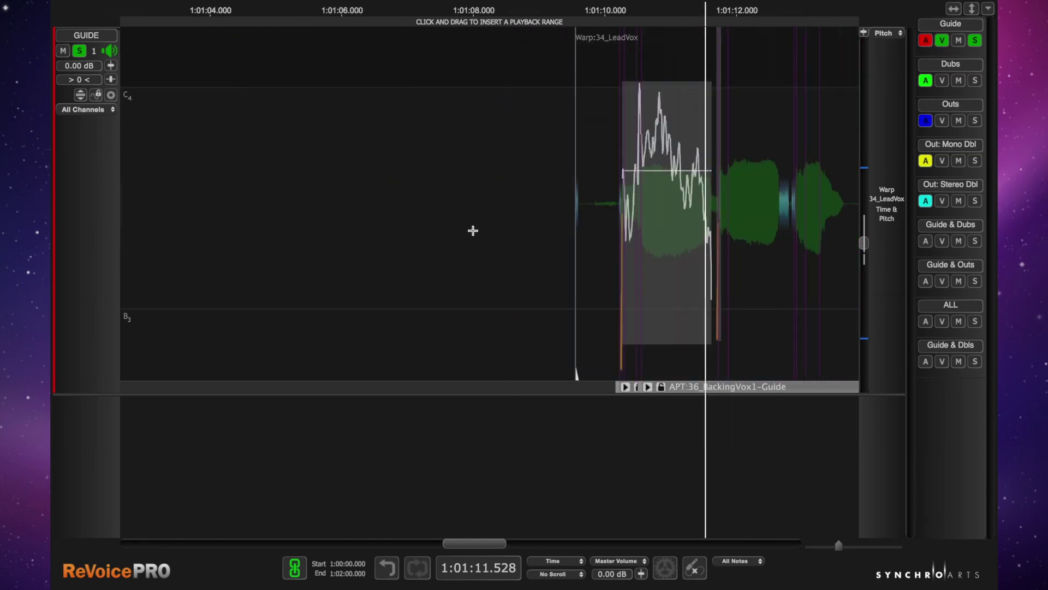
scroll(473, 231, "down", 5)
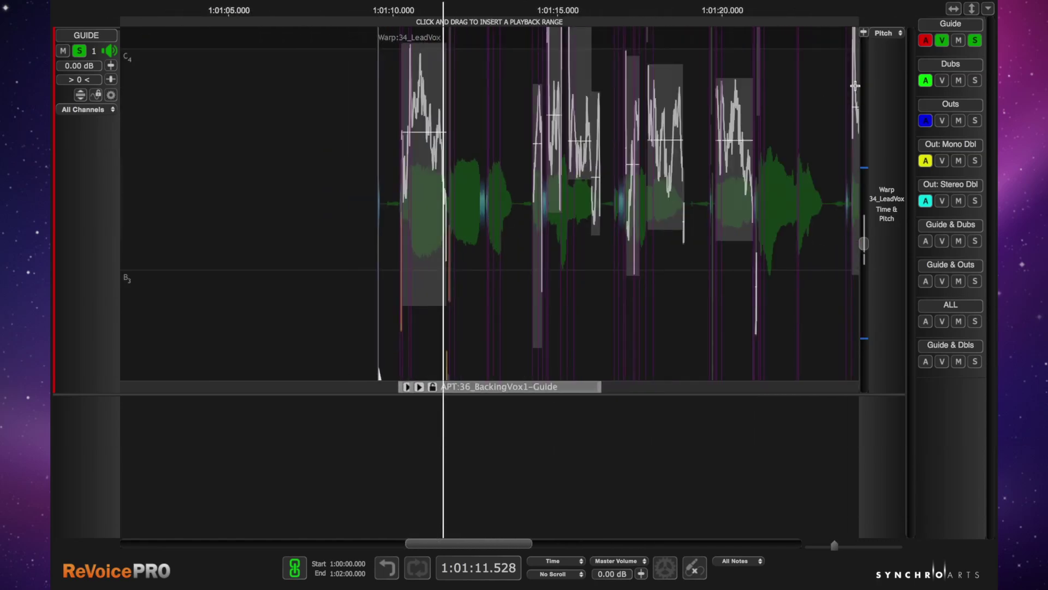
left_click(863, 33)
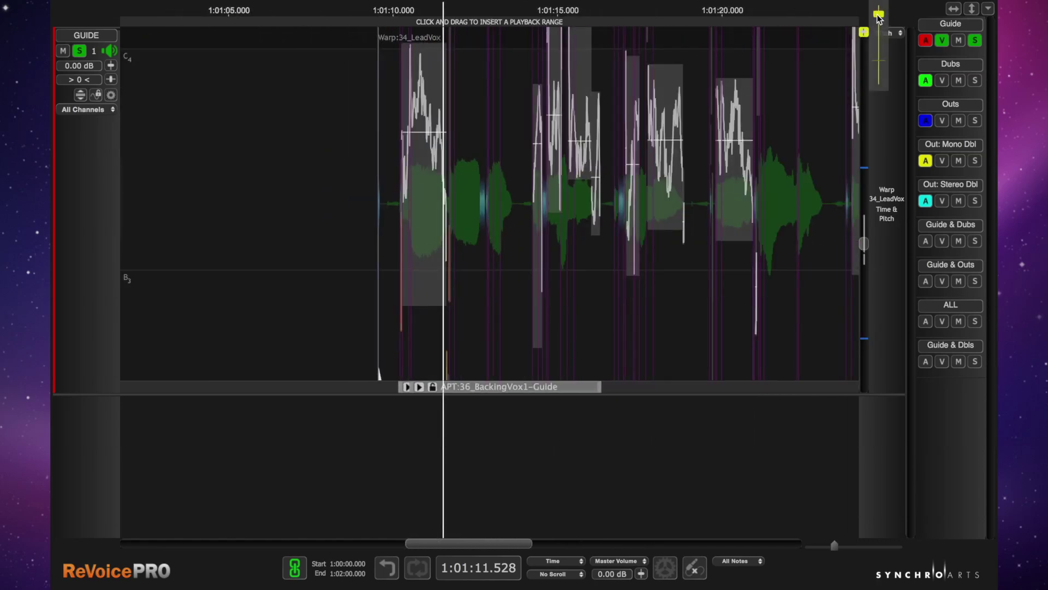
left_click_drag(878, 16, 882, 74)
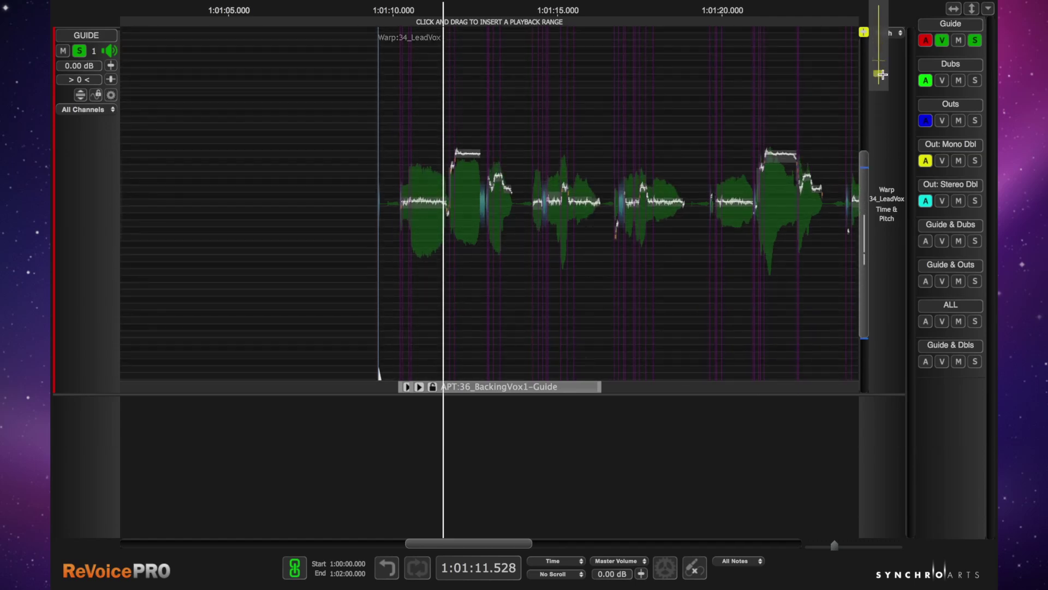
- Select every pitch note in the Warp:34_LeadVox region
scroll(413, 255, "right", 4)
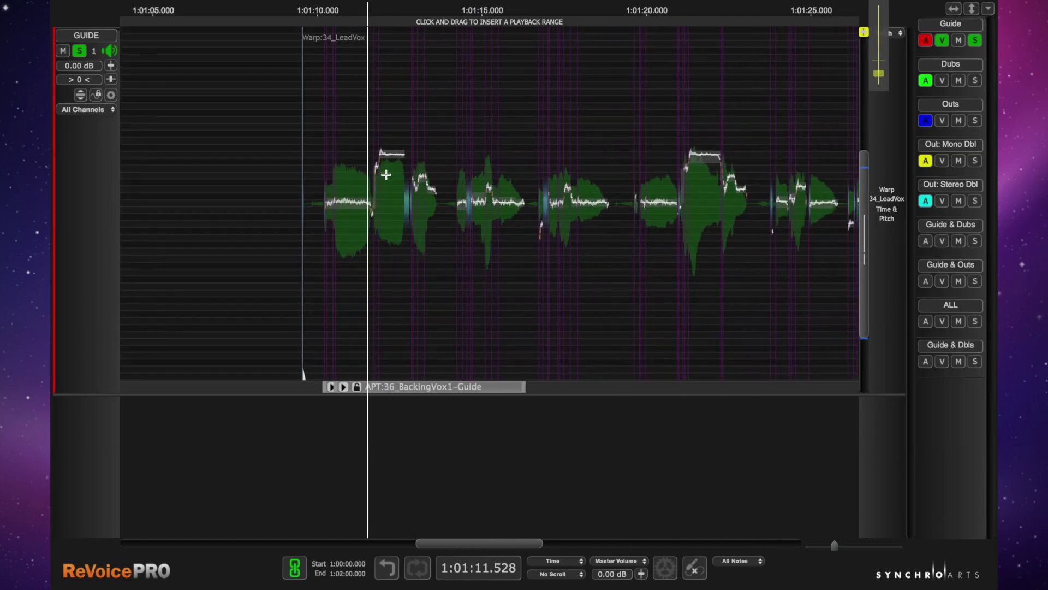
left_click(393, 155)
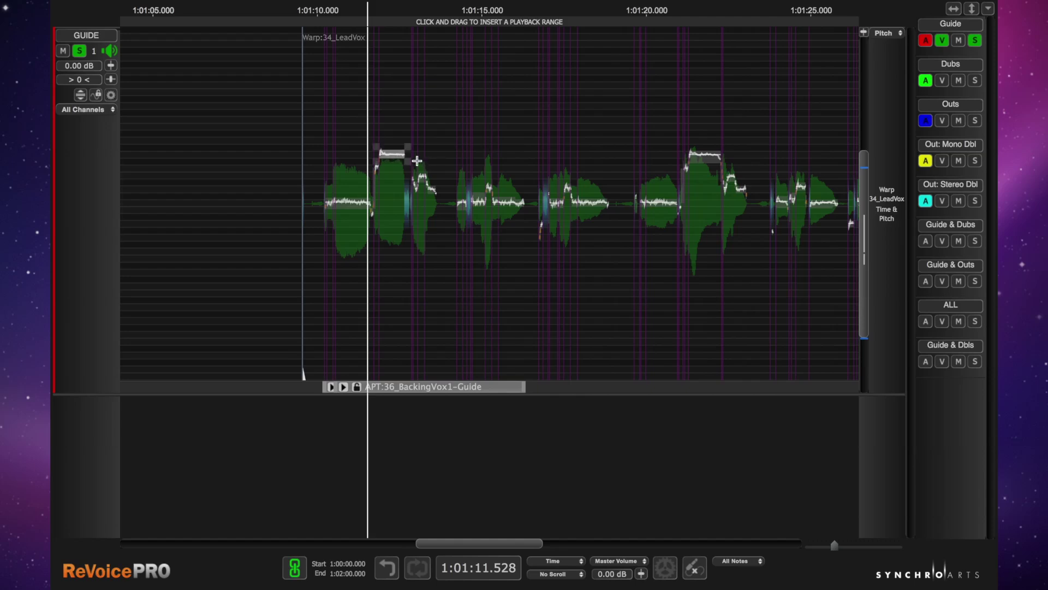
left_click_drag(417, 160, 416, 157)
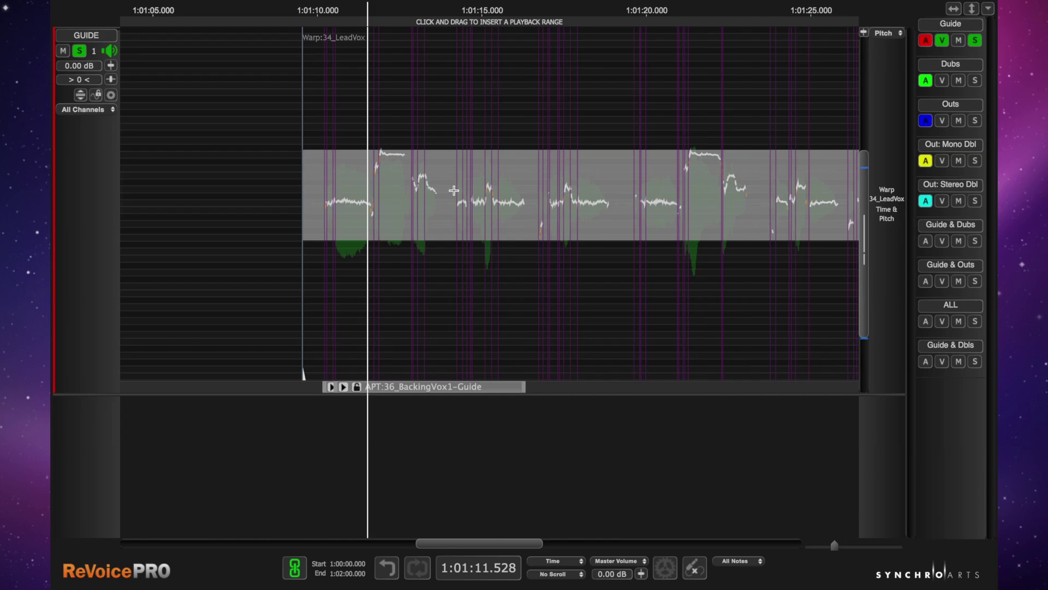
- Apply Correct Pitch at 63.6 % to the selected Warp:34_LeadVox notes and play from 1:01:09.672
left_click_drag(454, 190, 456, 188)
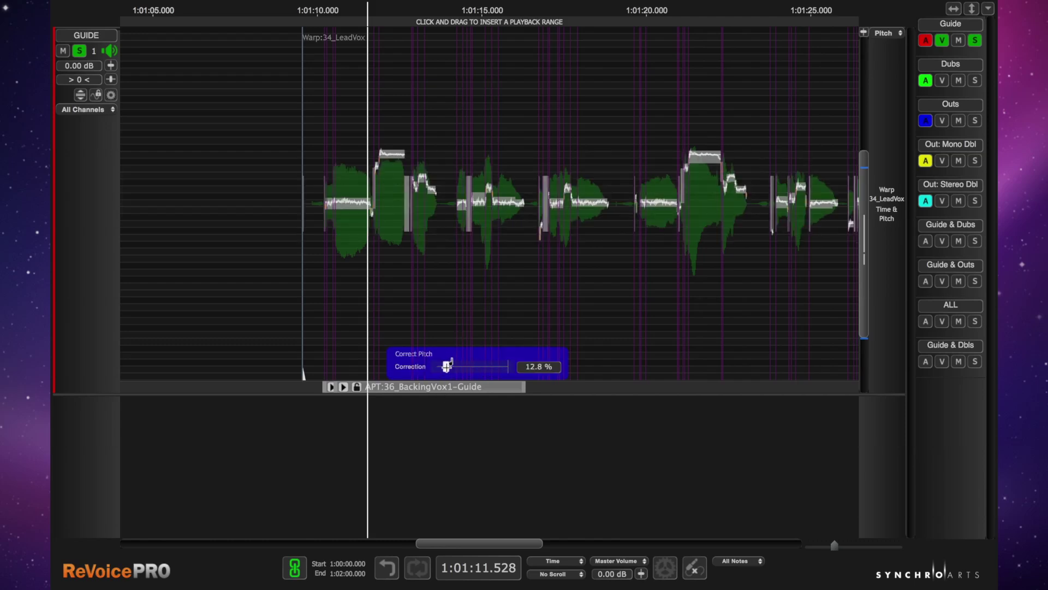
left_click_drag(447, 366, 482, 366)
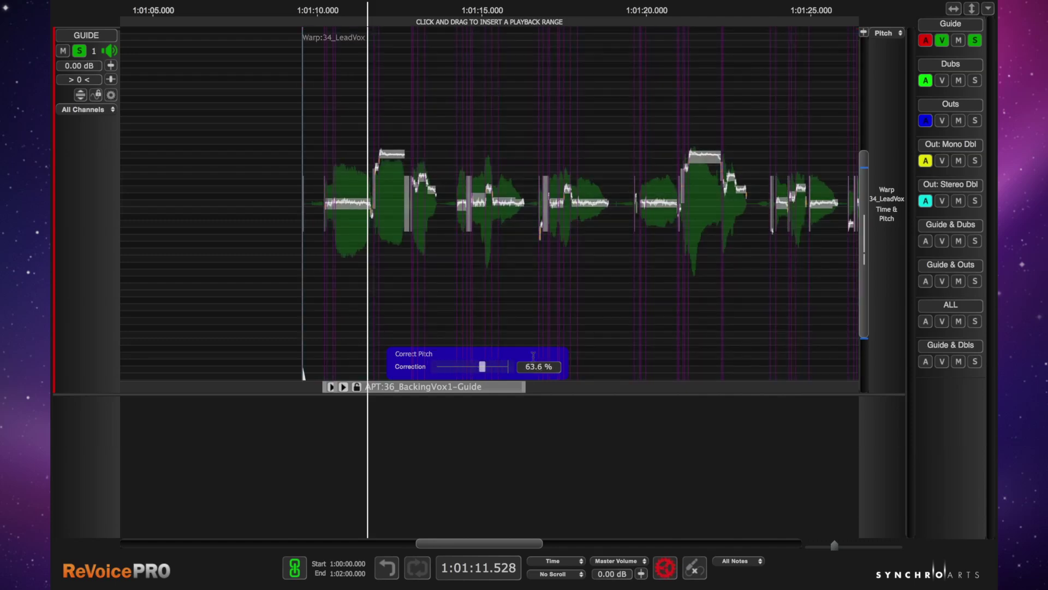
left_click(307, 13)
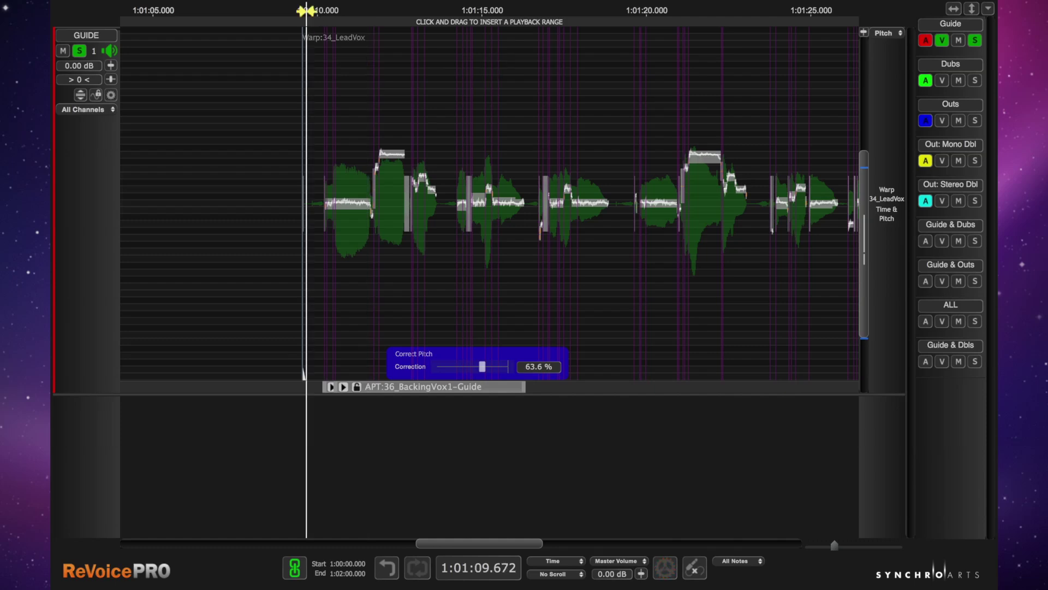
key("space")
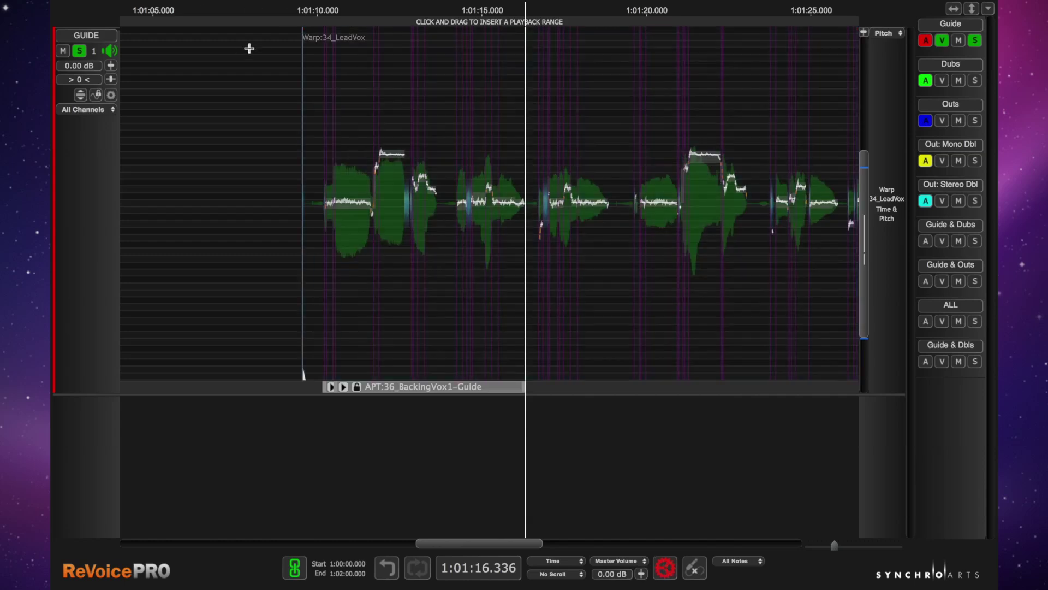
left_click(303, 14)
key("space")
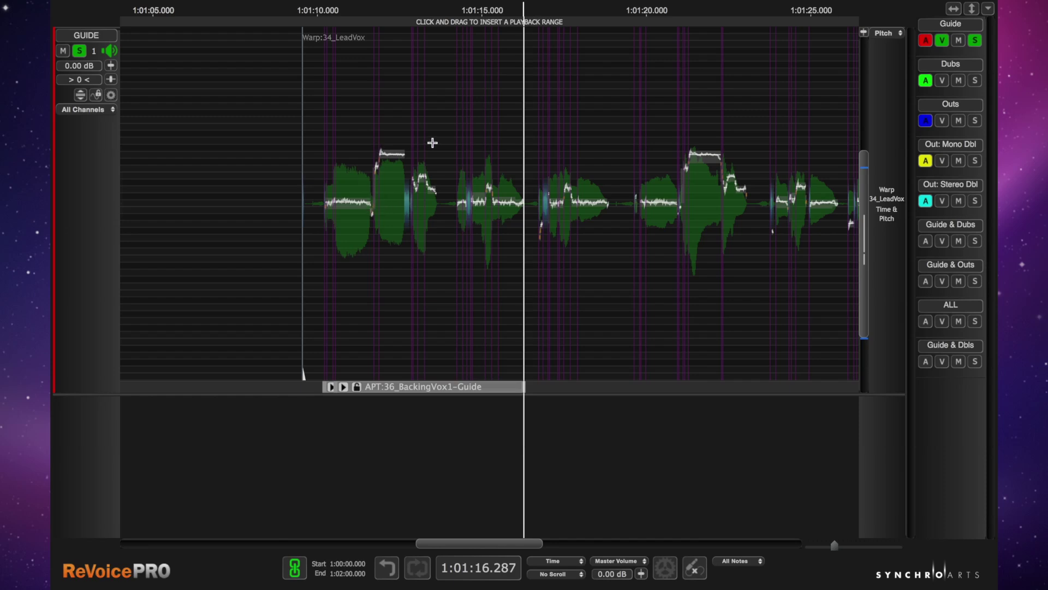
scroll(428, 124, "right", 5)
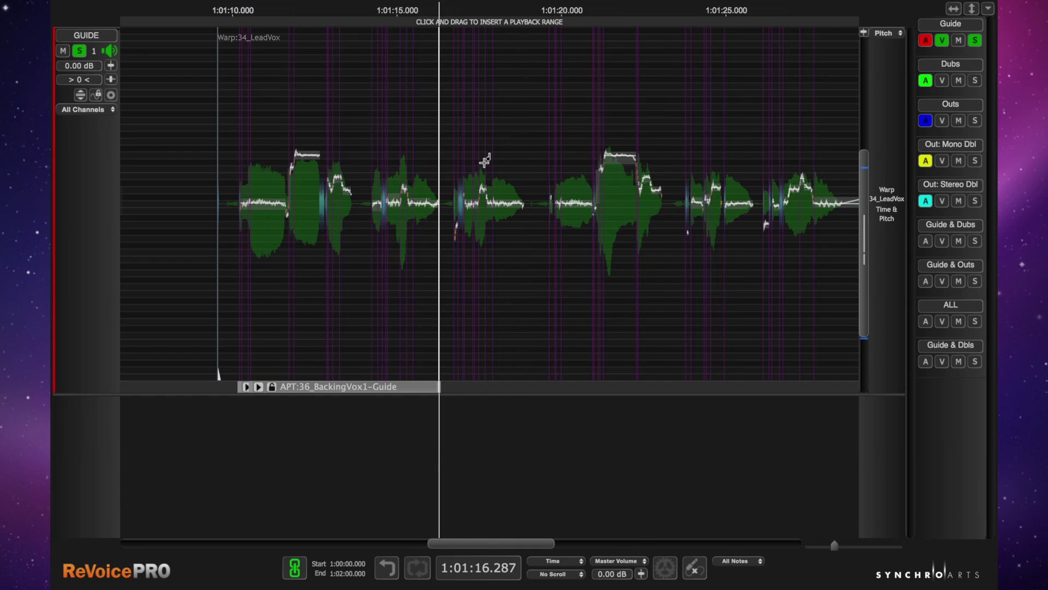
scroll(485, 159, "right", 1)
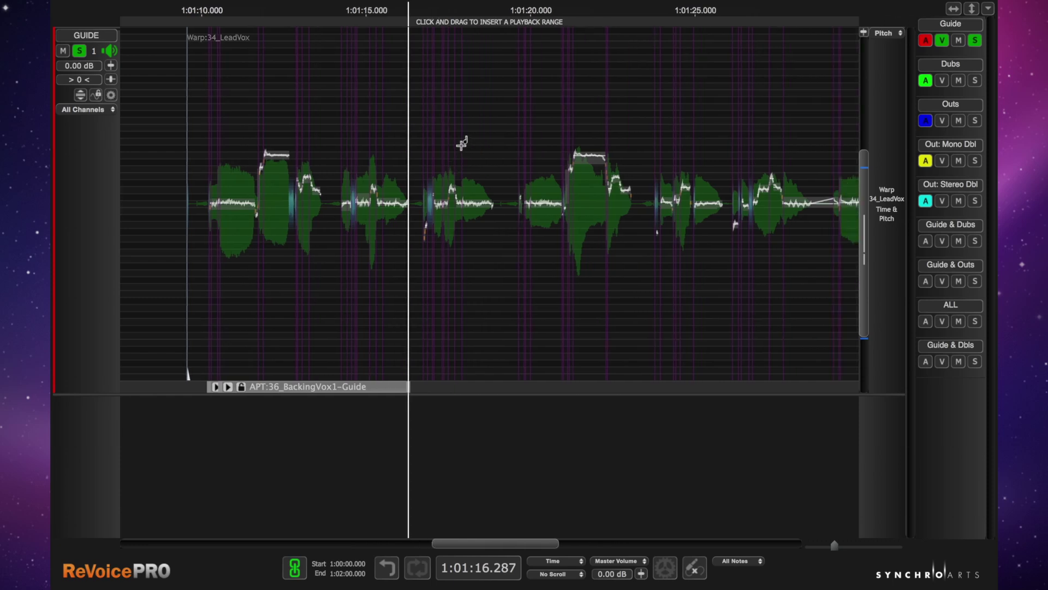